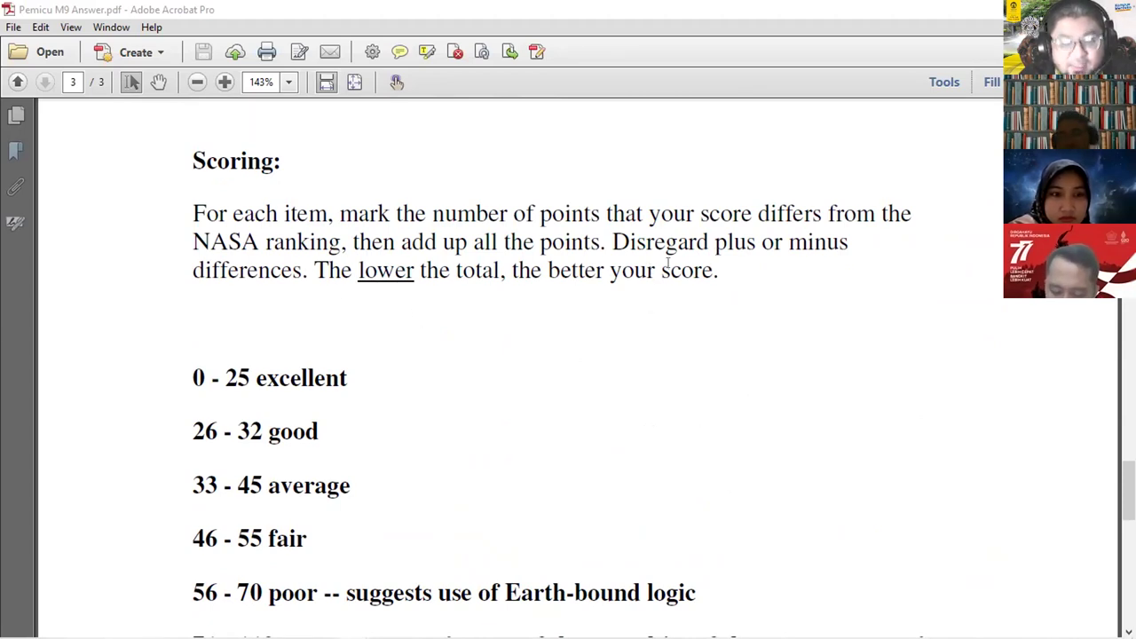
# Step: Review the scoring instructions and the score rating ranges on the last page of the answer PDF
pyautogui.scroll(-3, 363, 433)
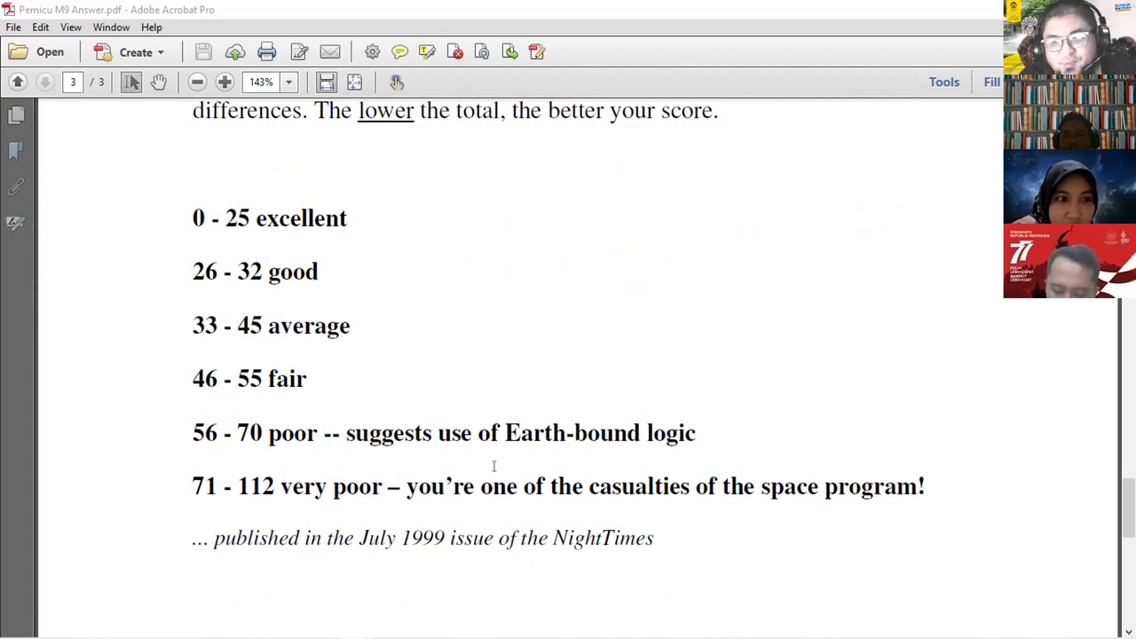
pyautogui.scroll(1, 496, 467)
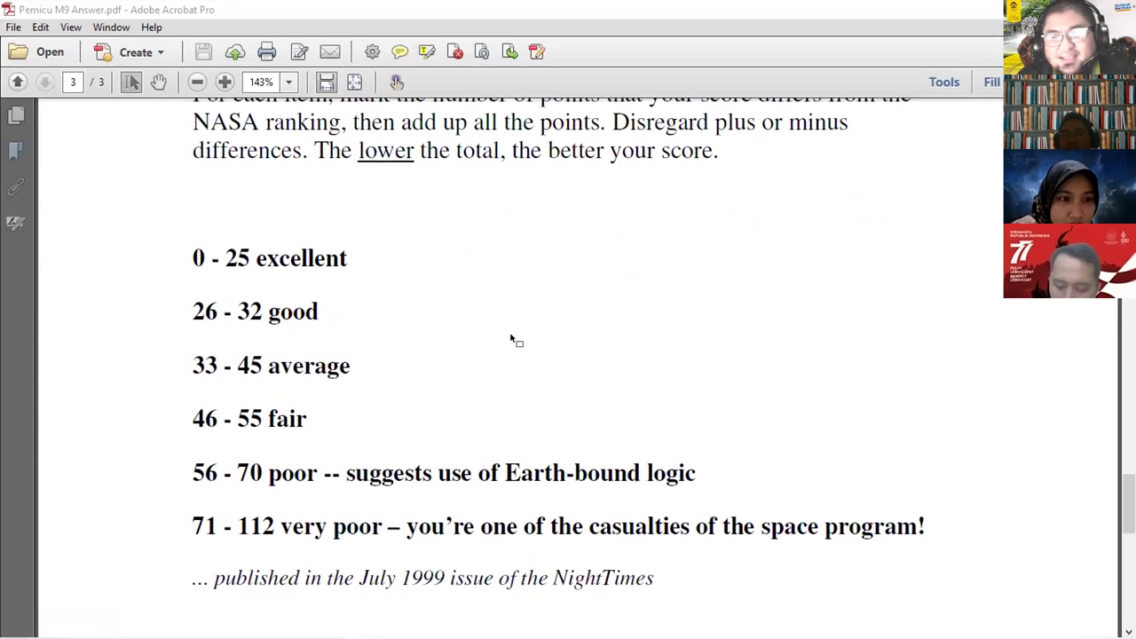
pyautogui.scroll(15, 498, 334)
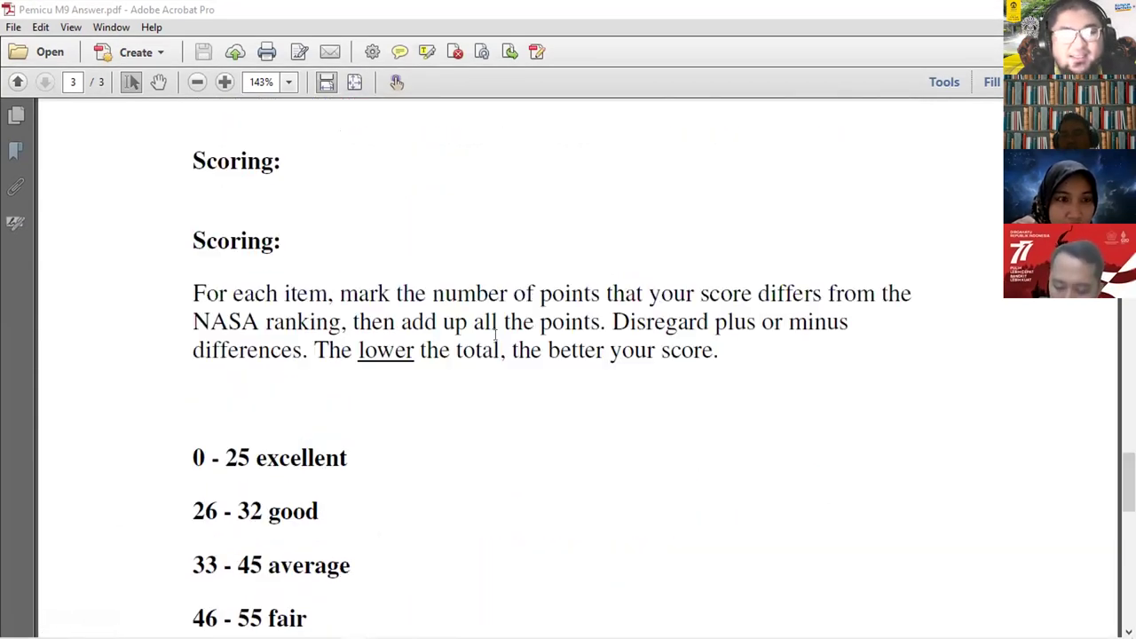
pyautogui.scroll(5, 501, 342)
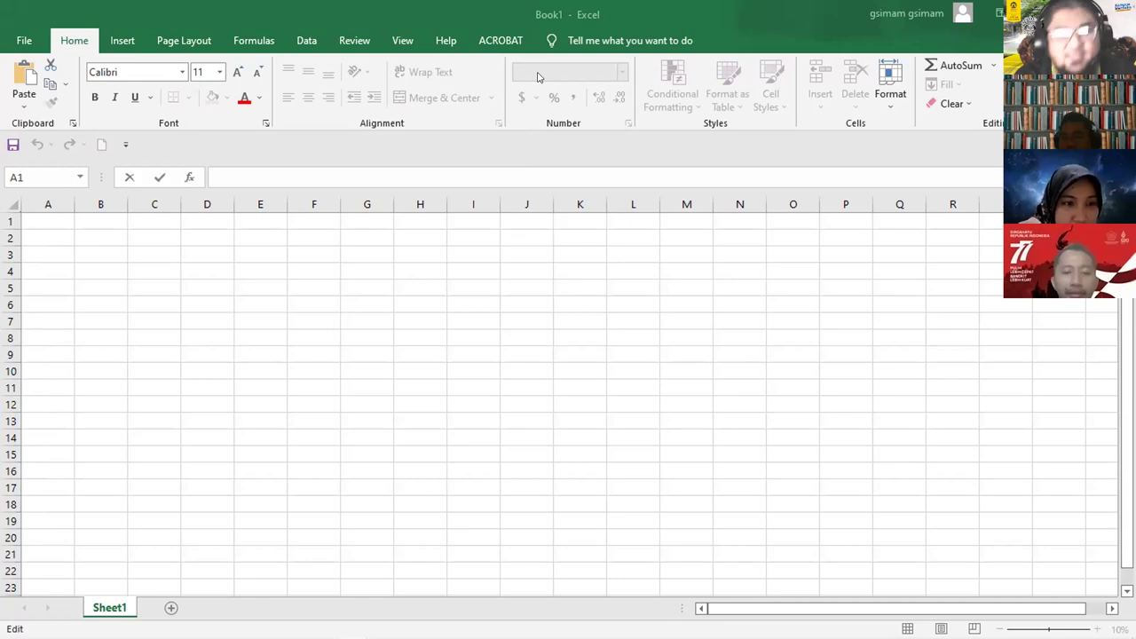
# Step: In the blank Excel workbook, enter Kelompok 1 in cell C3 and autofit column C to the label
pyautogui.click(168, 249)
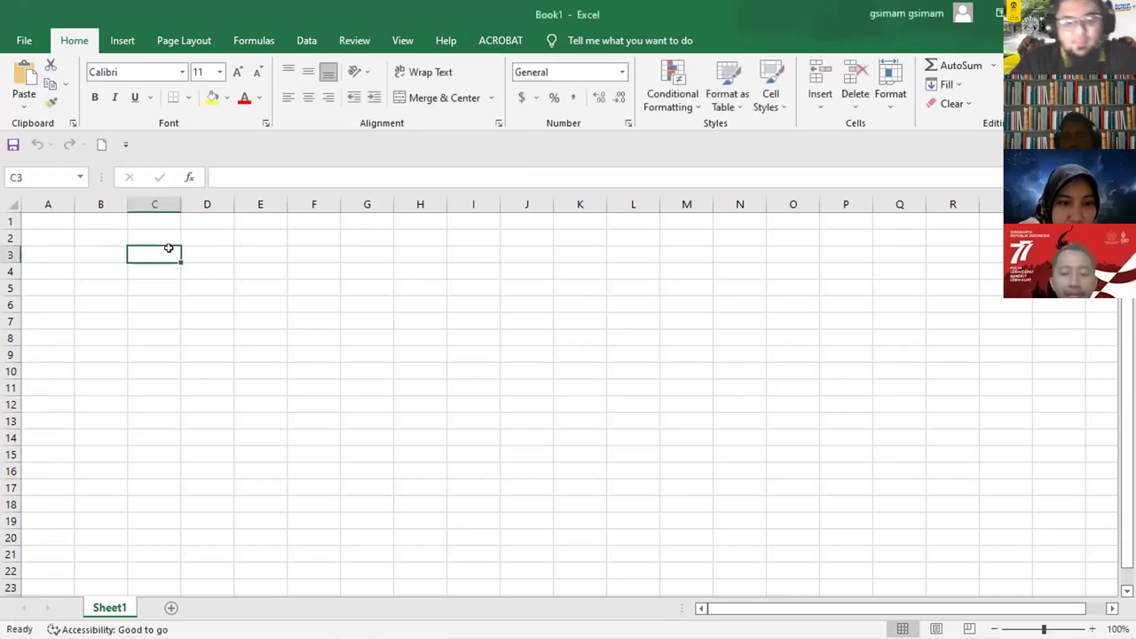
pyautogui.write('Kelompok 1')
pyautogui.press('Return')
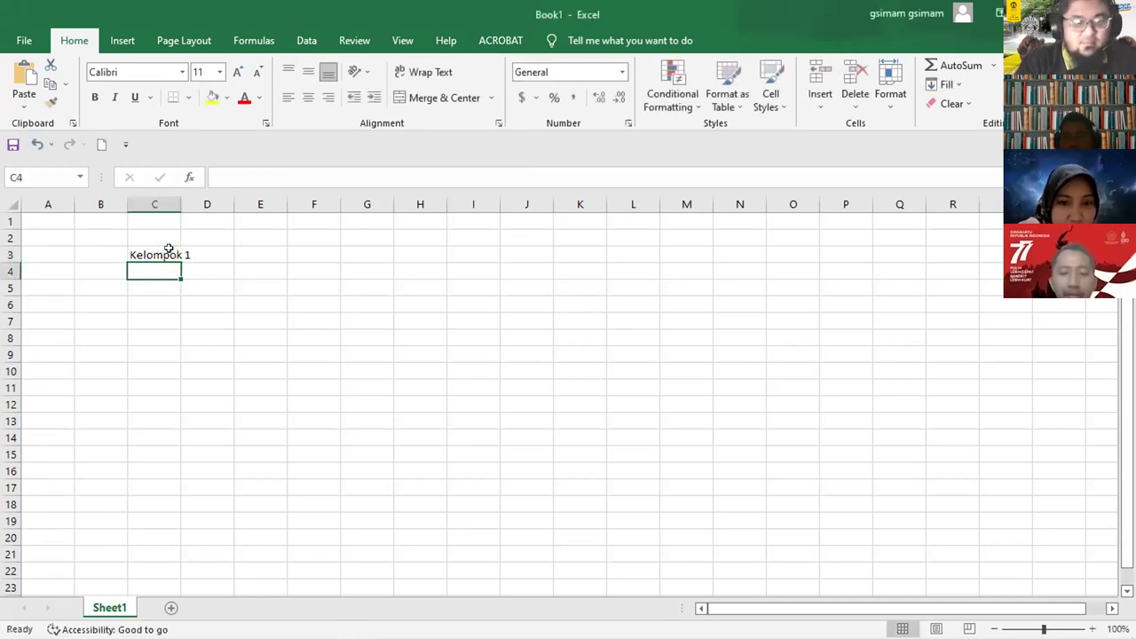
pyautogui.click(130, 252)
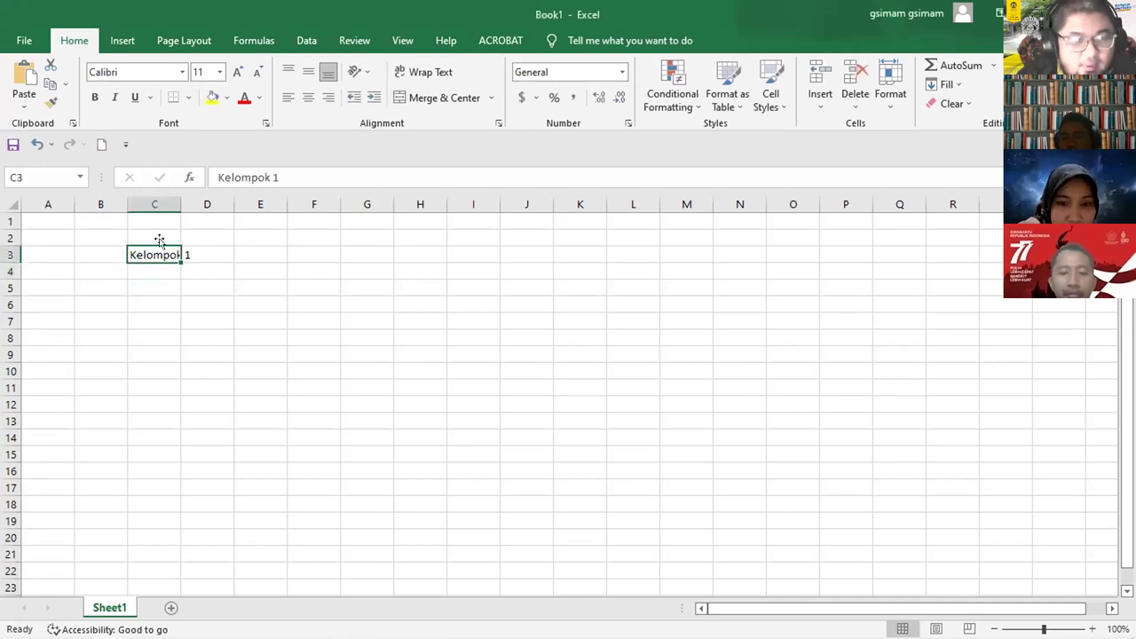
pyautogui.doubleClick(181, 204)
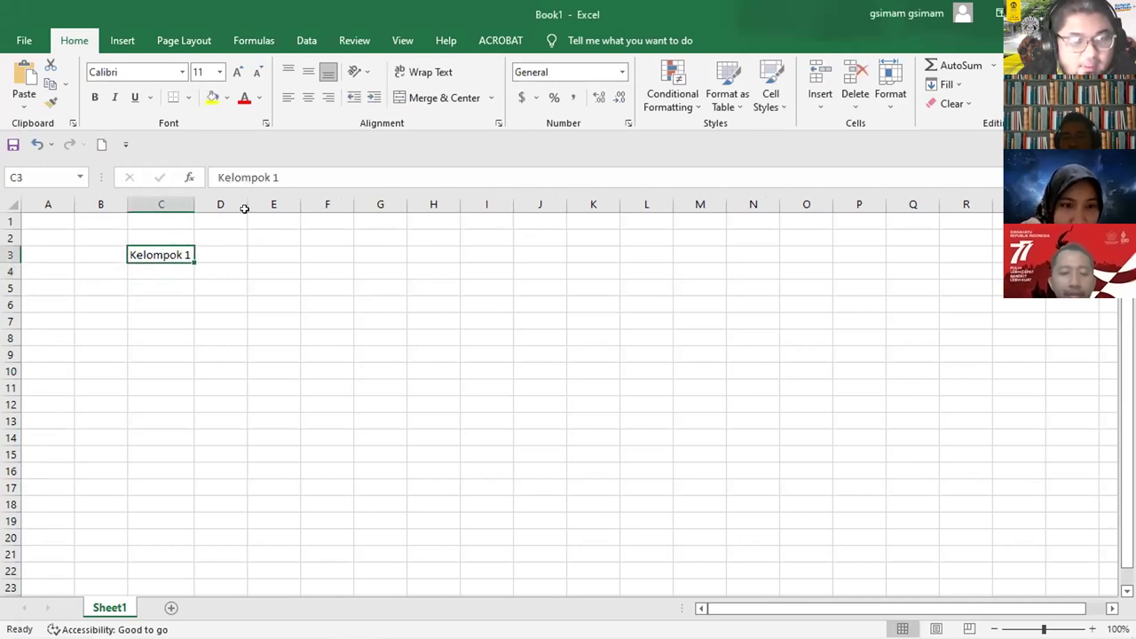
# Step: Change the group label in cell C3 to Kelompok A
pyautogui.click(282, 177)
pyautogui.press('BackSpace')
pyautogui.write('A')
pyautogui.press('Return')
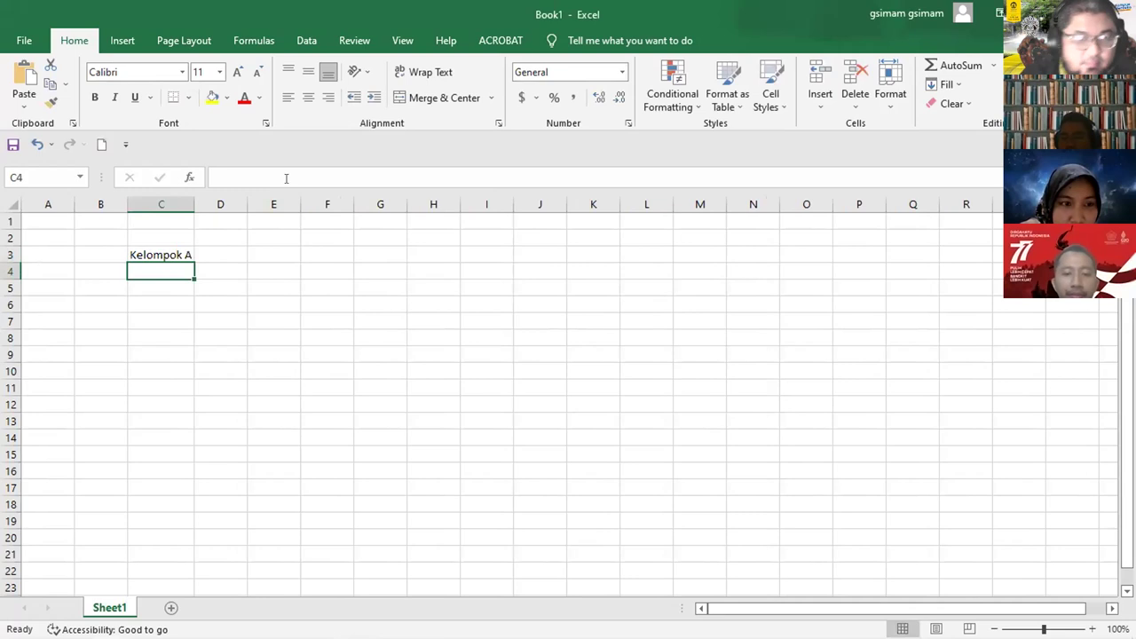
# Step: Enter the group labels Kelompok B in cell C6 and Kelompok C in cell C9
pyautogui.click(168, 297)
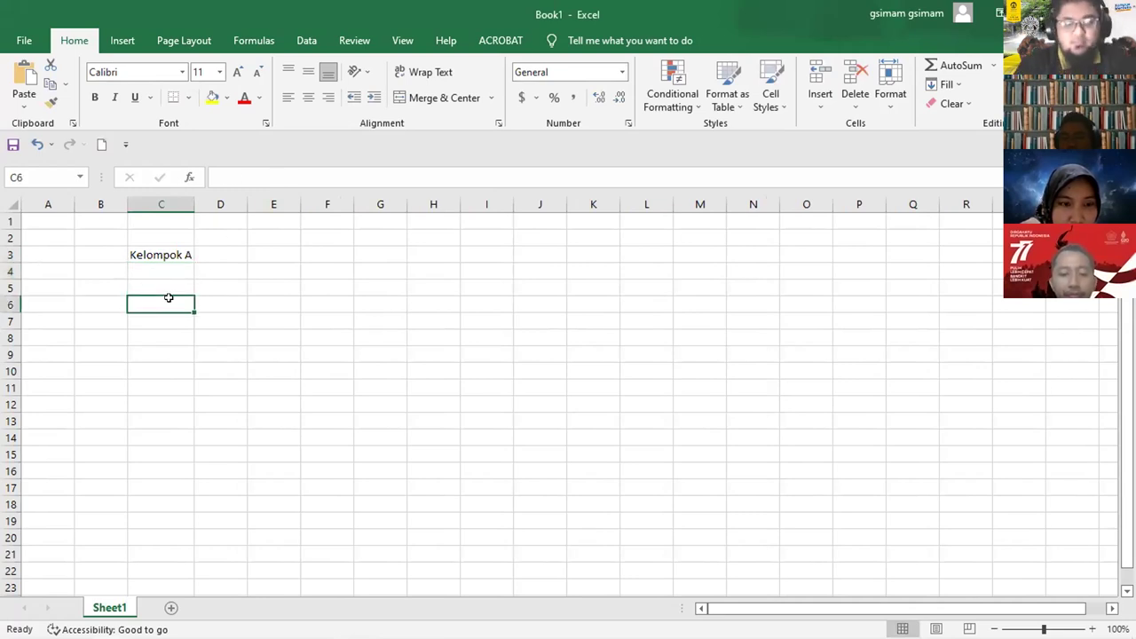
pyautogui.write('Kelompok')
pyautogui.press('BackSpace')
pyautogui.write('k B')
pyautogui.press('Return')
pyautogui.press('Return')
pyautogui.press('Return')
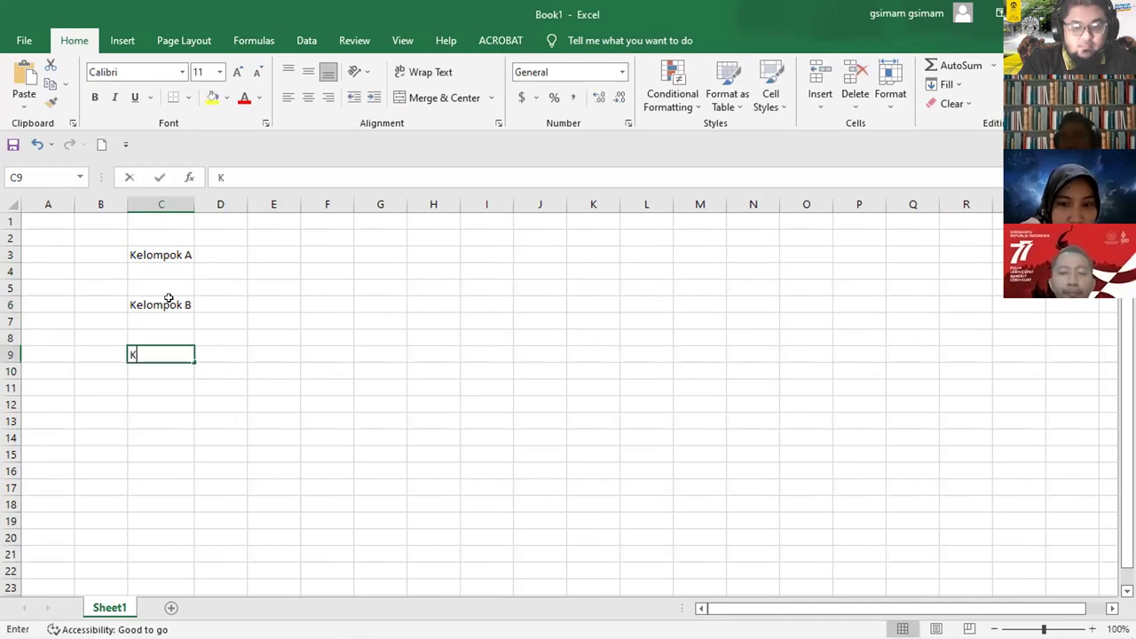
pyautogui.write('Kelompok C')
pyautogui.press('Return')
pyautogui.press('Return')
pyautogui.press('Return')
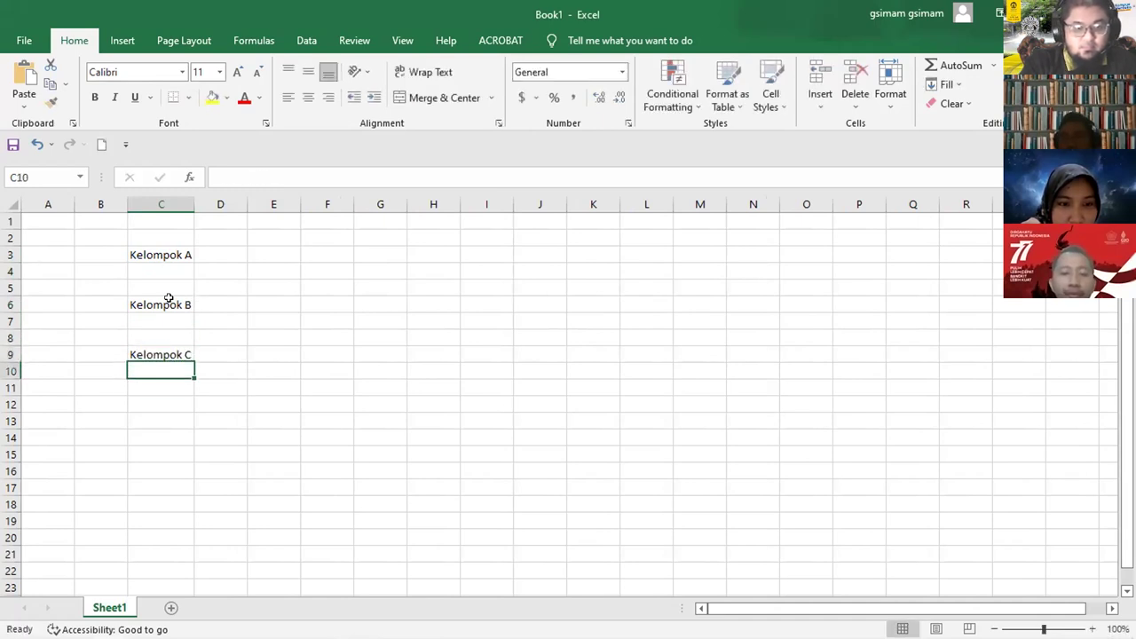
pyautogui.press('Return')
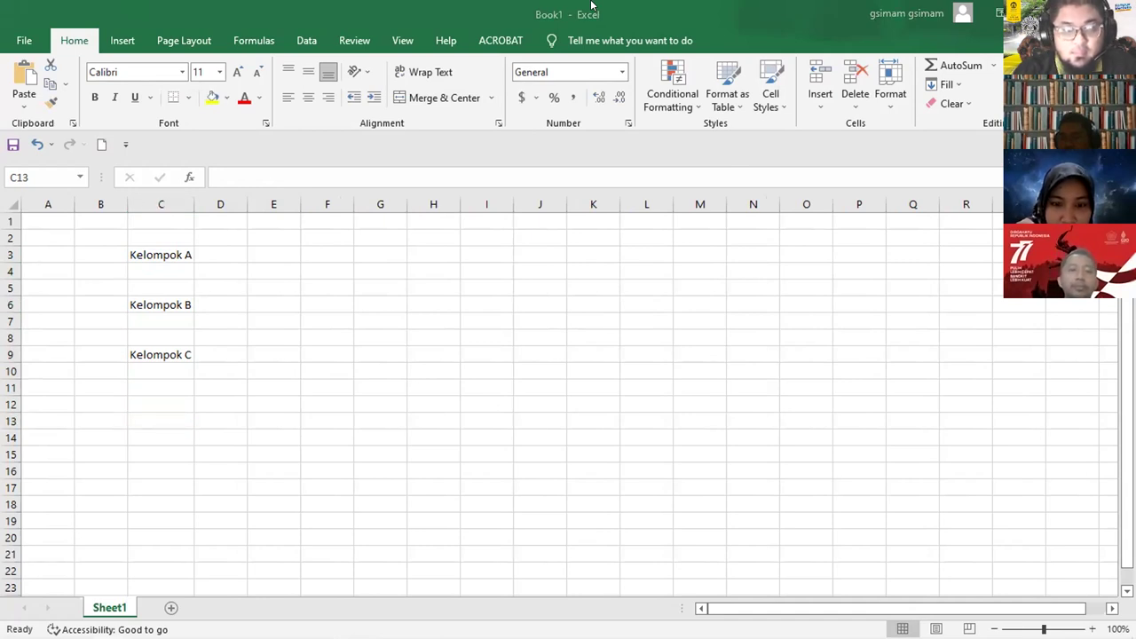
# Step: Move the Kelompok C label from cell C9 down to C10
pyautogui.click(155, 358)
pyautogui.hotkey('ctrl', 'x')
pyautogui.click(152, 371)
pyautogui.hotkey('ctrl', 'v')
# Step: Enter the group label Kelompok D in cell C13
pyautogui.scroll(-1, 154, 393)
pyautogui.scroll(-1, 160, 393)
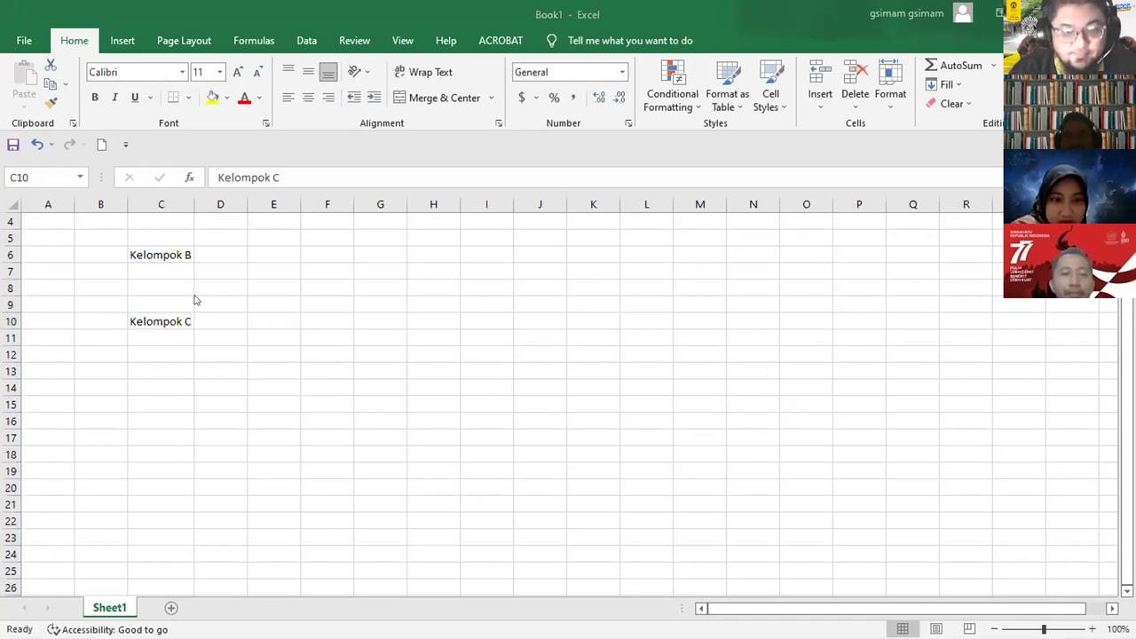
pyautogui.click(154, 365)
pyautogui.write('Ke')
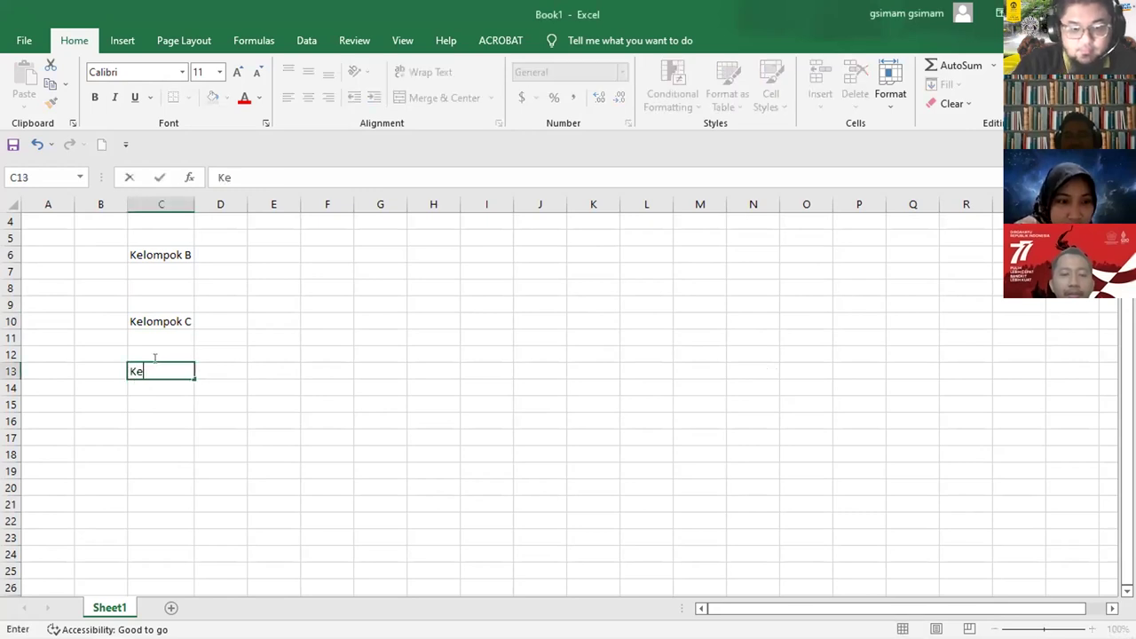
pyautogui.write('lompok D')
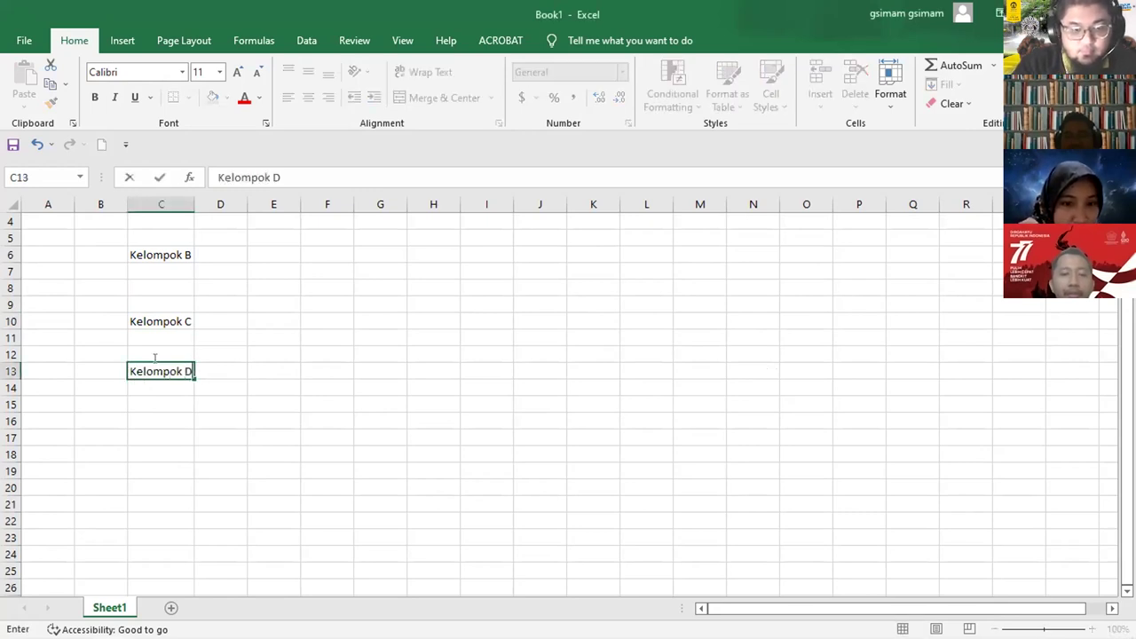
pyautogui.press('Return')
# Step: Enter the group label Kelompok E in cell C17
pyautogui.press('Down')
pyautogui.press('Down')
pyautogui.press('Down')
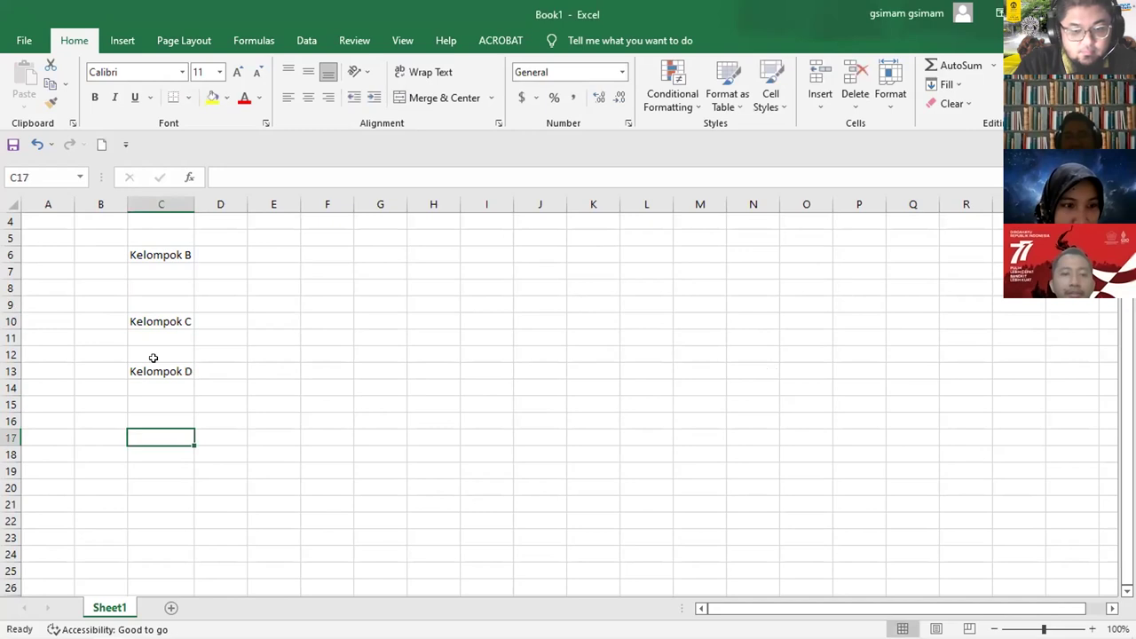
pyautogui.write('Kelomk')
pyautogui.press('BackSpace')
pyautogui.write('pok E')
pyautogui.click(163, 236)
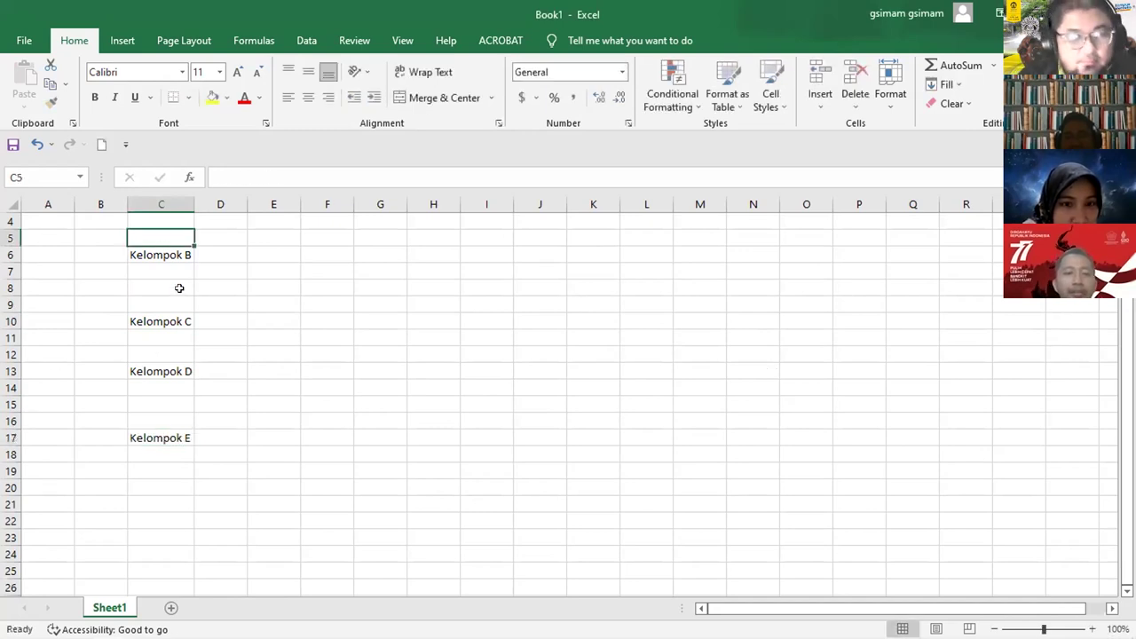
# Step: Enter the column headers Individu in D2, Rata2 in E2 and Kelompok in F2
pyautogui.scroll(1, 178, 288)
pyautogui.click(206, 236)
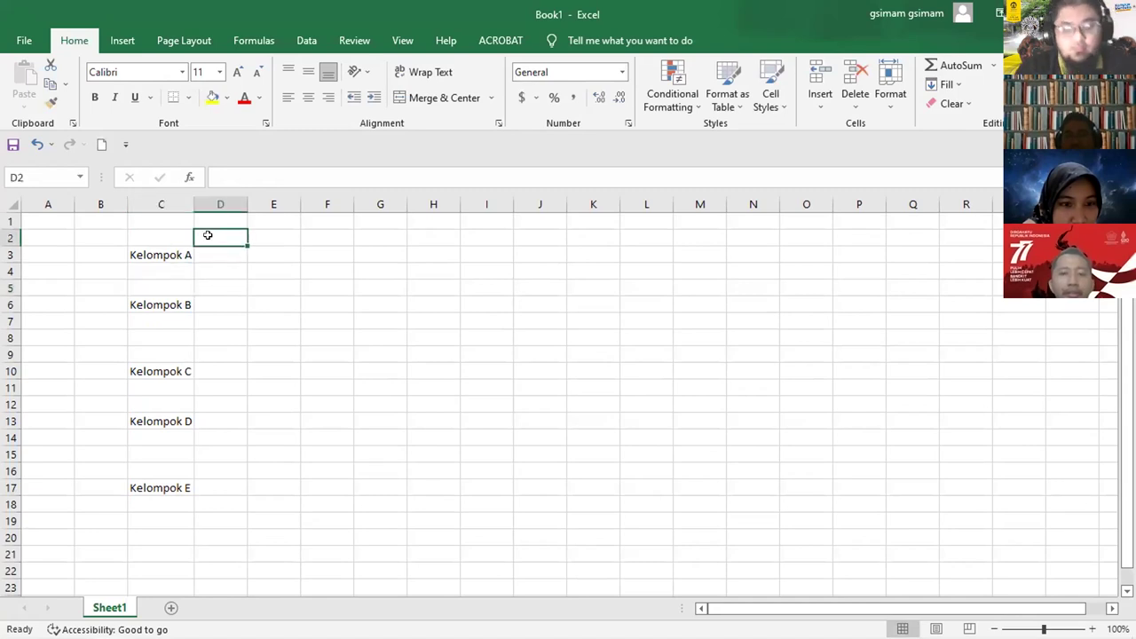
pyautogui.write('Individu')
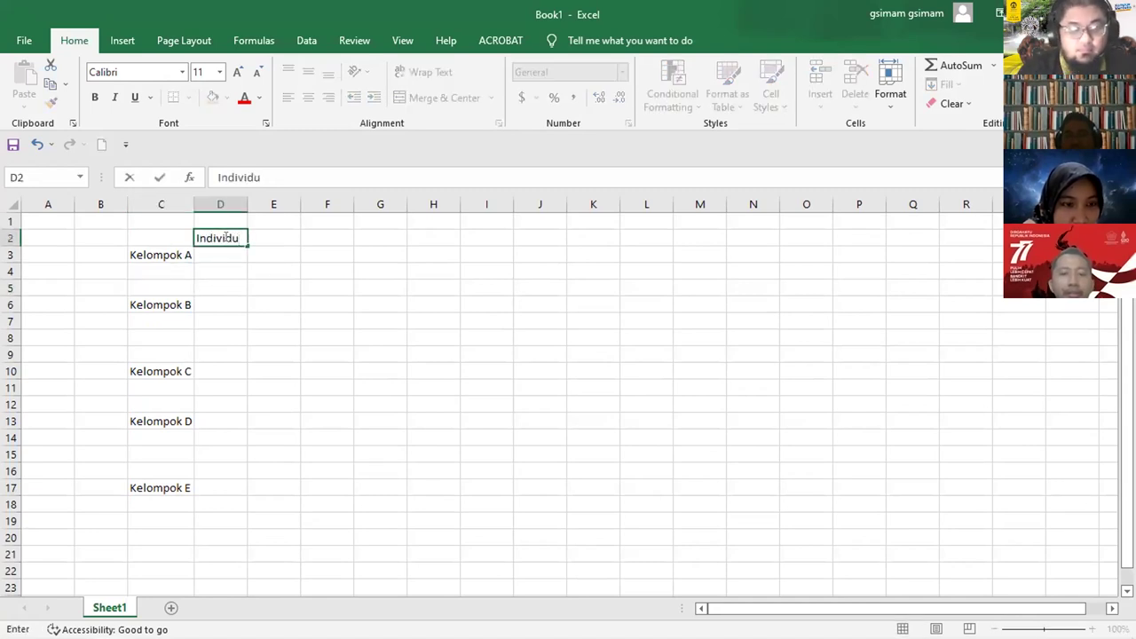
pyautogui.click(277, 271)
pyautogui.click(276, 255)
pyautogui.click(276, 233)
pyautogui.write('Rata2')
pyautogui.press('Return')
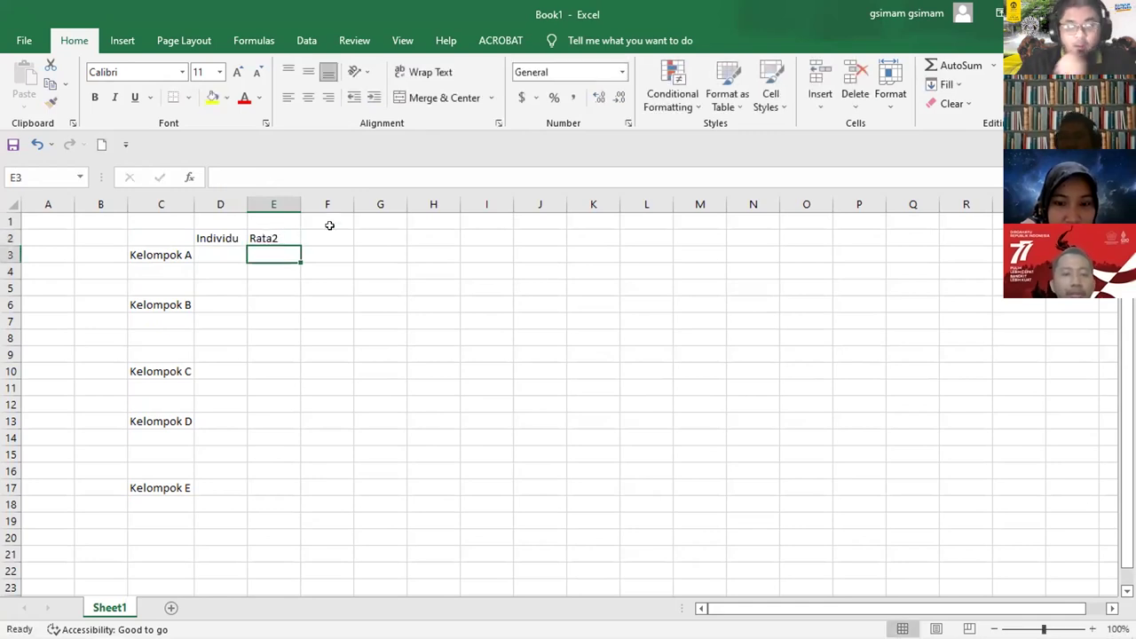
pyautogui.click(339, 235)
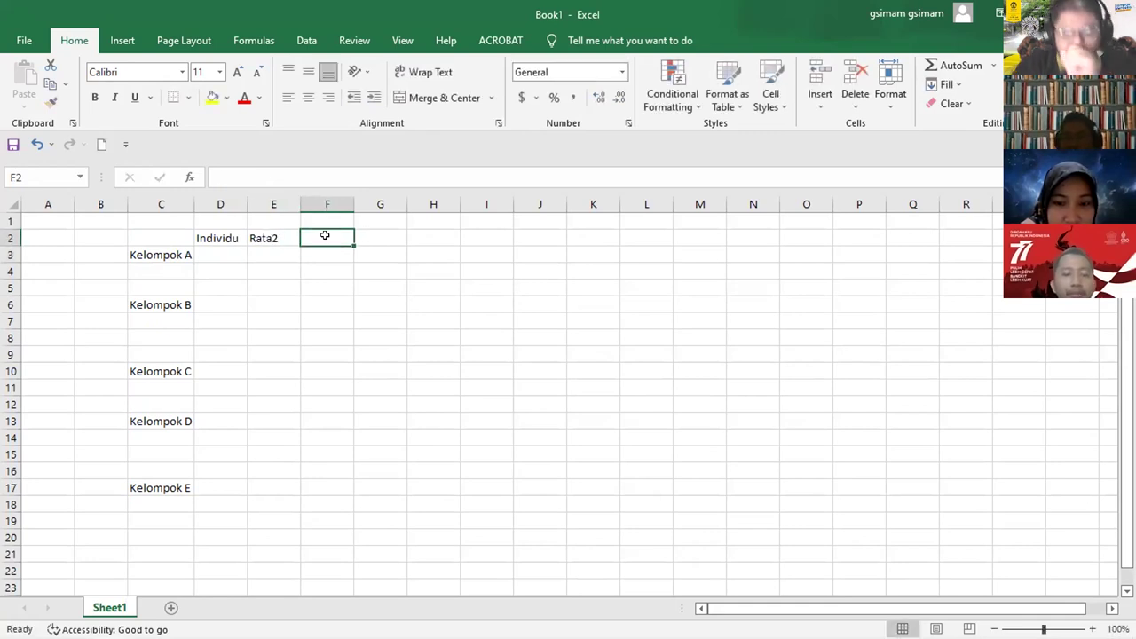
pyautogui.write('Kelompok')
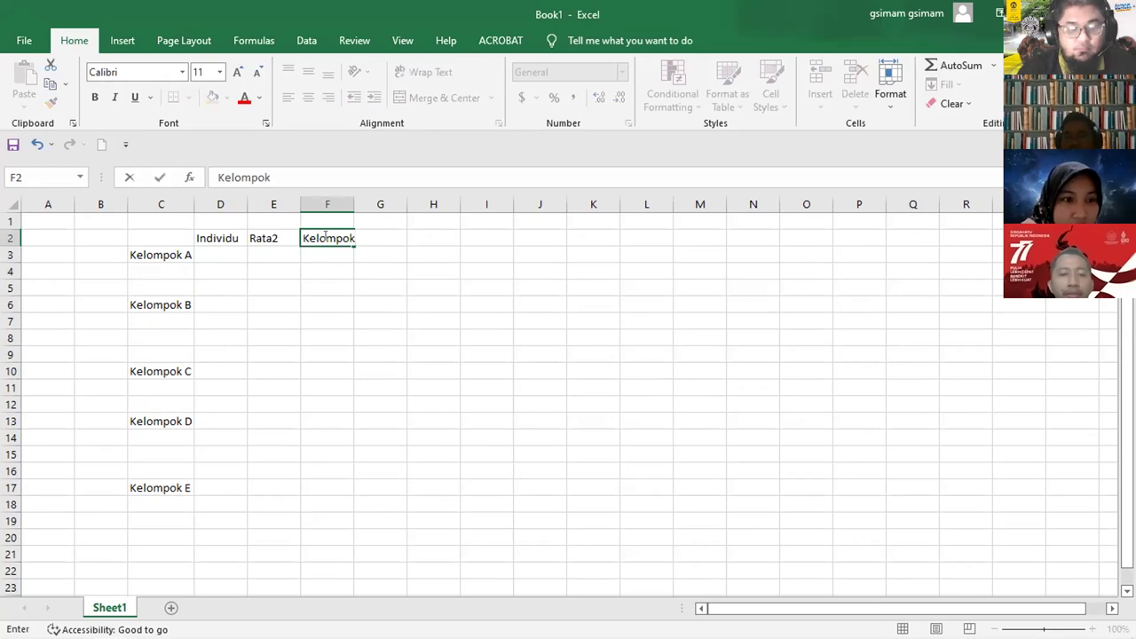
pyautogui.click(190, 323)
# Step: Apply all borders to the table range C2:F20
pyautogui.moveTo(157, 232); pyautogui.dragTo(317, 533)
pyautogui.click(188, 97)
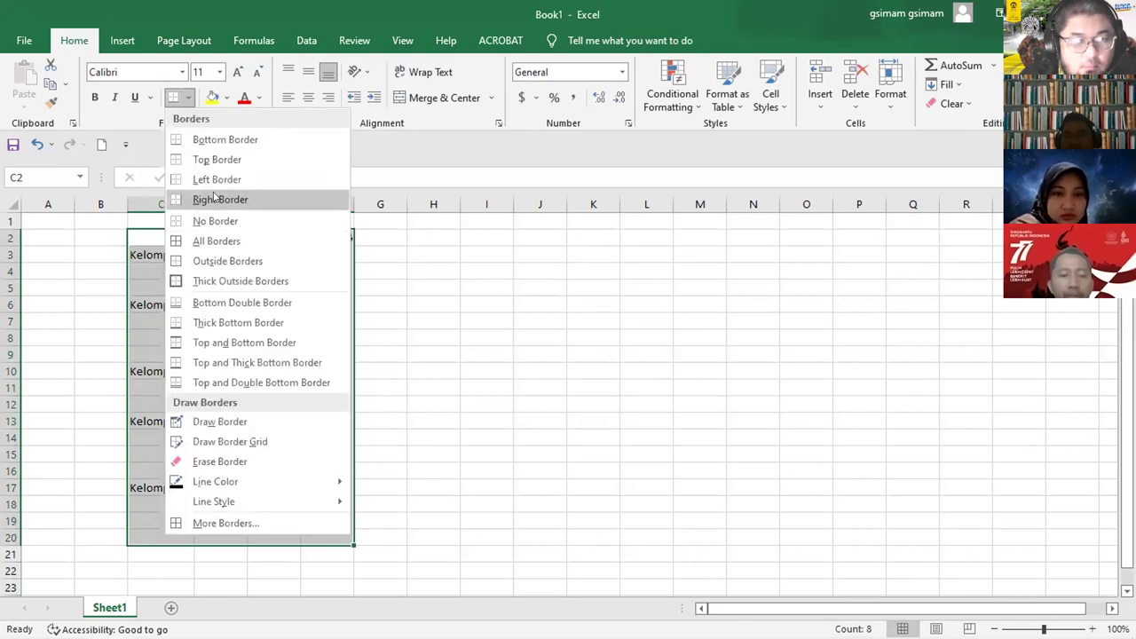
pyautogui.click(217, 241)
pyautogui.click(274, 287)
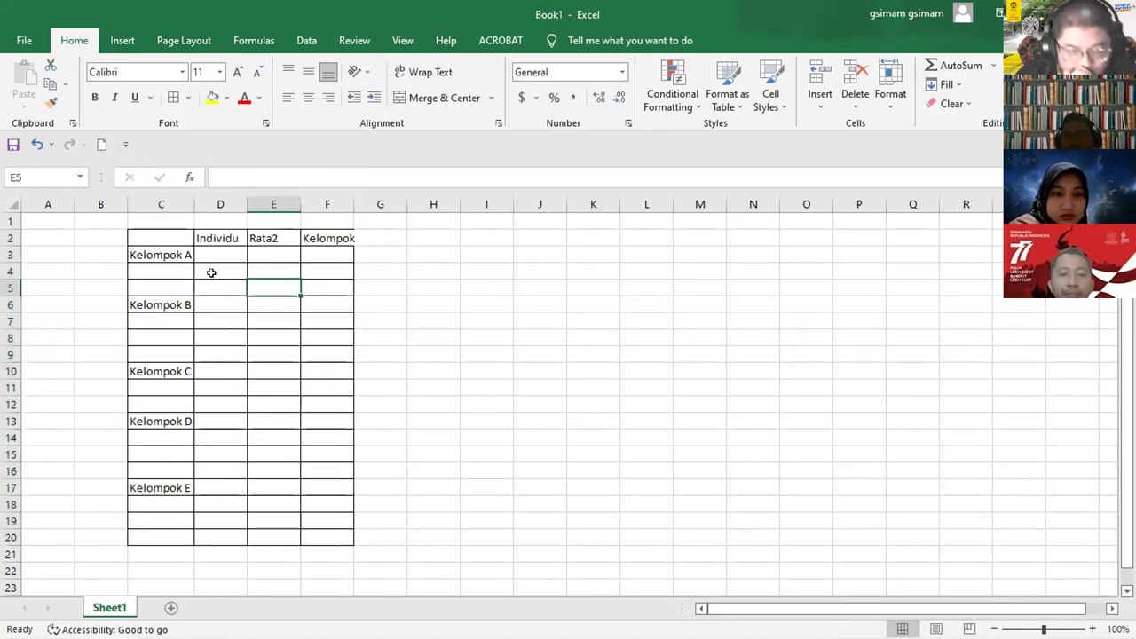
# Step: Merge and center the Rata2 and Kelompok column cells for groups A, B and C, using rows 3–5, 6–9 and 10–12
pyautogui.moveTo(261, 255); pyautogui.dragTo(263, 284)
pyautogui.click(441, 98)
pyautogui.moveTo(320, 256); pyautogui.dragTo(250, 407)
pyautogui.click(428, 98)
pyautogui.click(433, 98)
pyautogui.click(325, 305)
pyautogui.click(435, 98)
pyautogui.click(435, 98)
pyautogui.moveTo(314, 372); pyautogui.dragTo(261, 475)
pyautogui.click(447, 98)
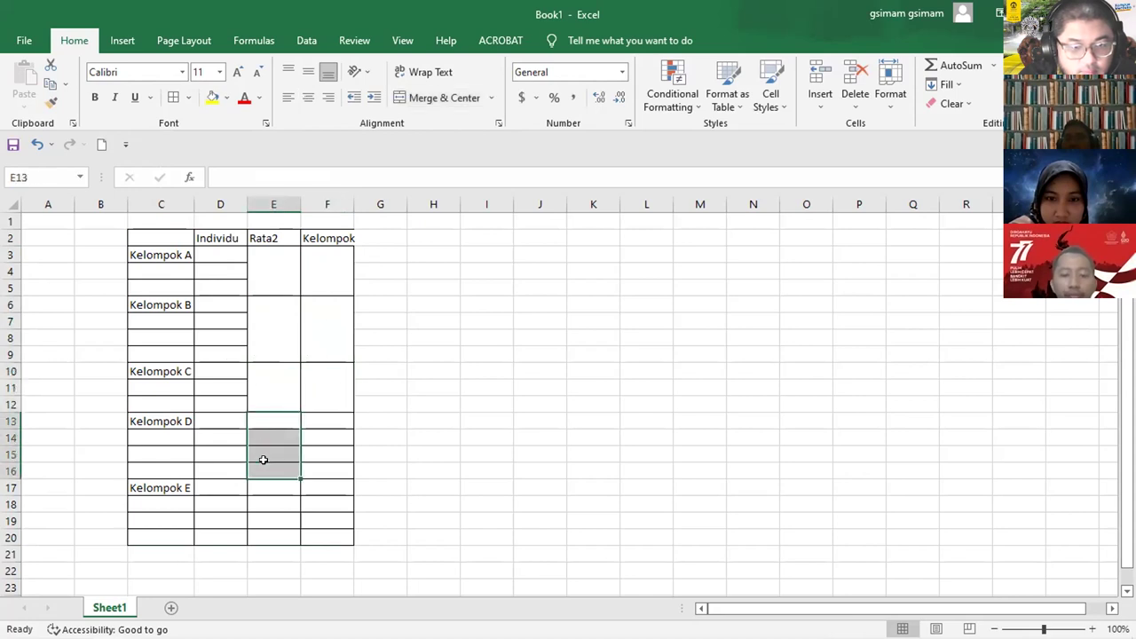
# Step: Merge and center cells E13:E15 and F13:F15 for Kelompok D
pyautogui.click(197, 464)
pyautogui.moveTo(273, 421); pyautogui.dragTo(272, 450)
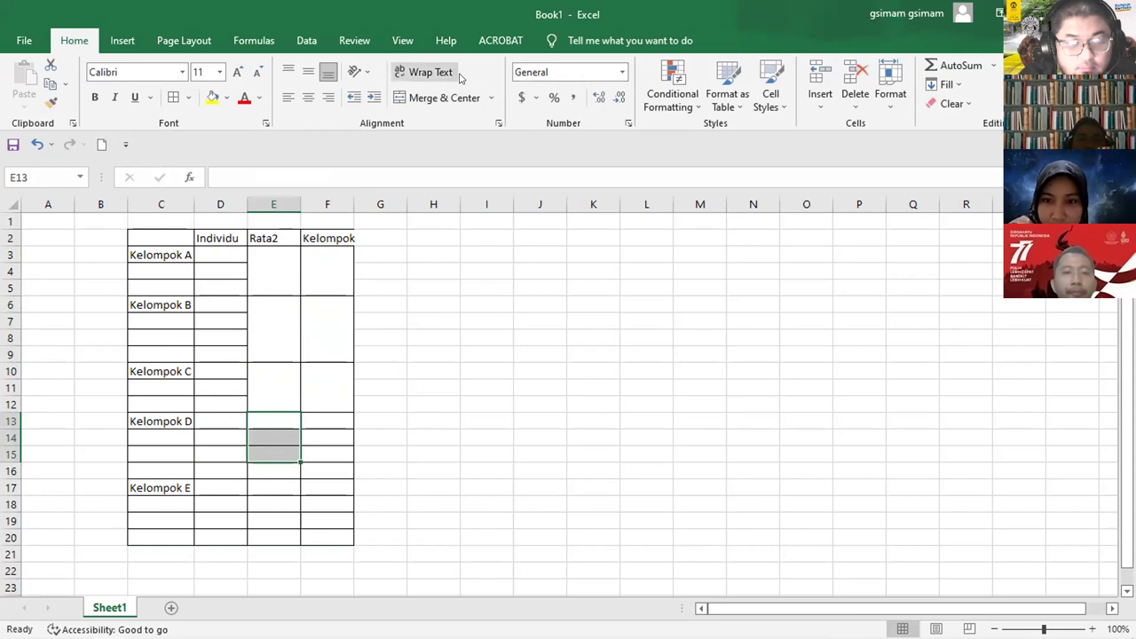
pyautogui.click(442, 98)
pyautogui.moveTo(326, 417); pyautogui.dragTo(319, 453)
pyautogui.click(441, 98)
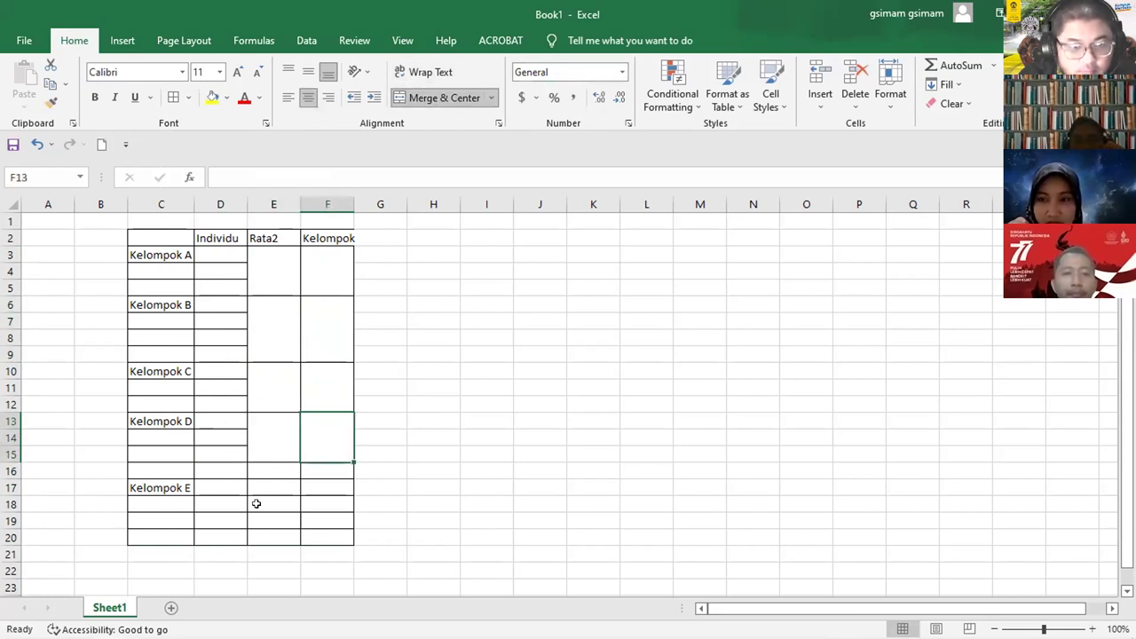
# Step: Delete the spare row 16 above Kelompok E and the table's last row, row 19
pyautogui.click(10, 470)
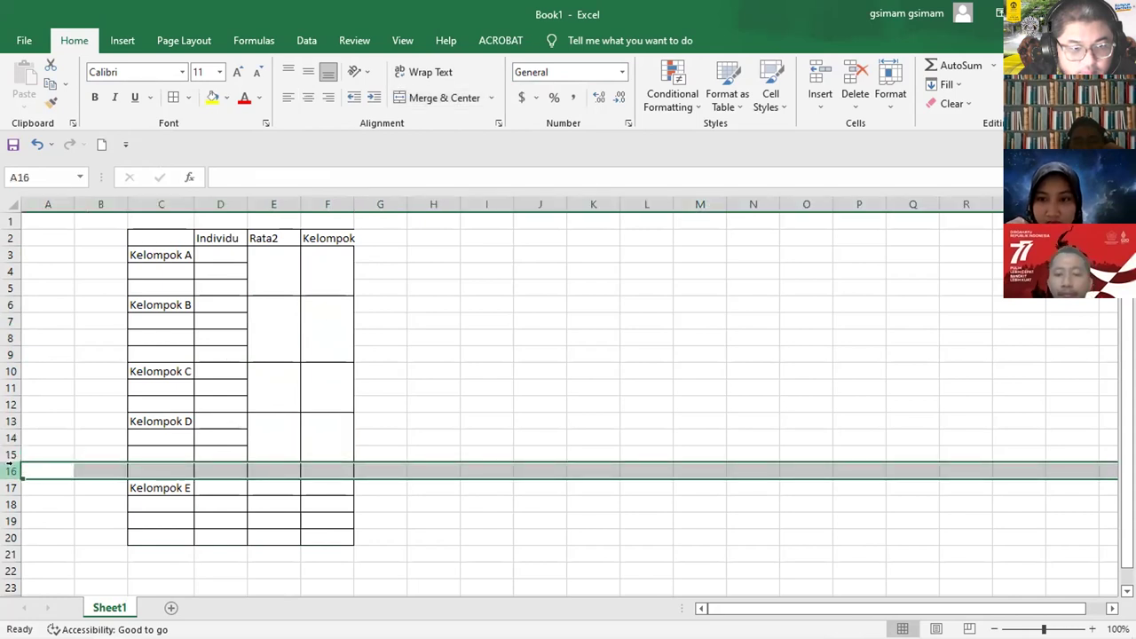
pyautogui.rightClick(11, 470)
pyautogui.click(55, 355)
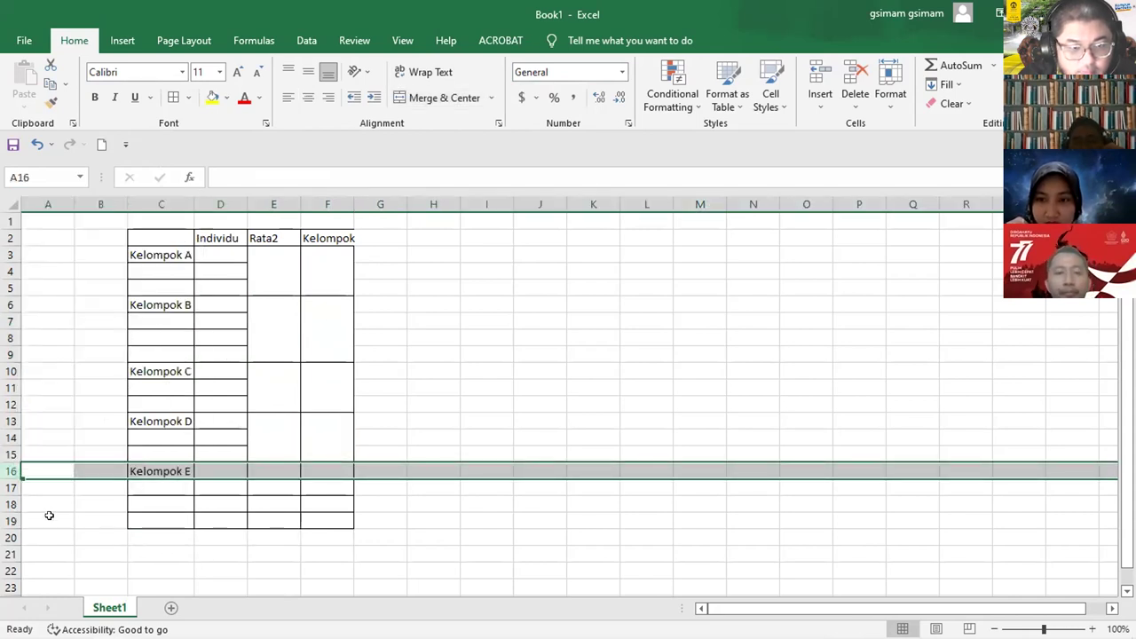
pyautogui.click(11, 521)
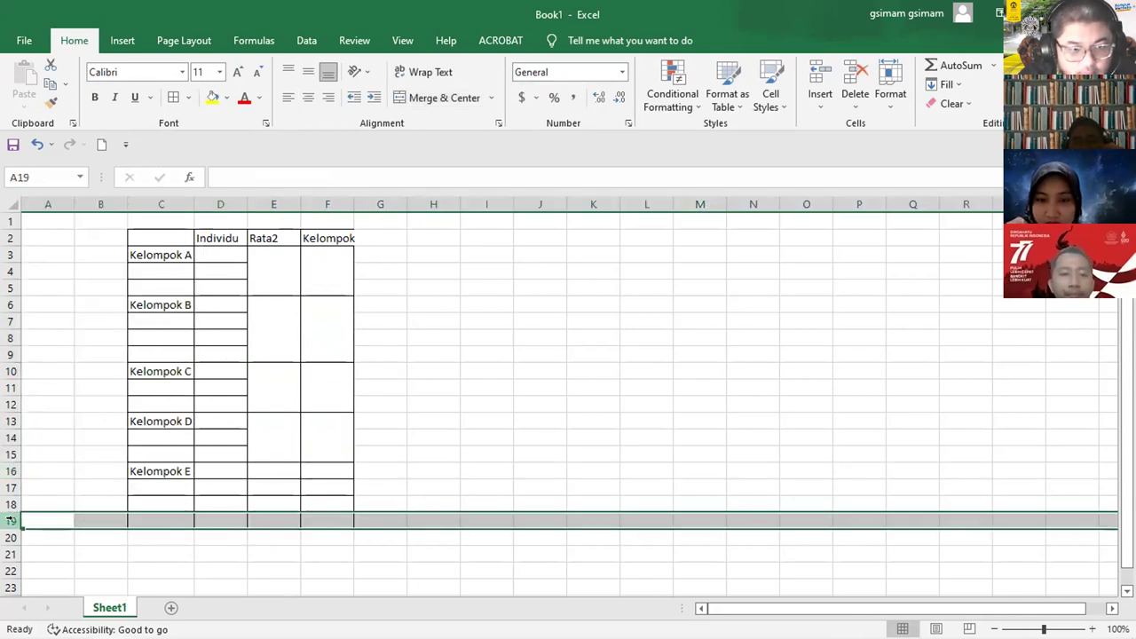
pyautogui.rightClick(11, 521)
pyautogui.click(86, 409)
# Step: Merge and center cells E16:E18 and F16:F18 for Kelompok E
pyautogui.moveTo(272, 470); pyautogui.dragTo(277, 503)
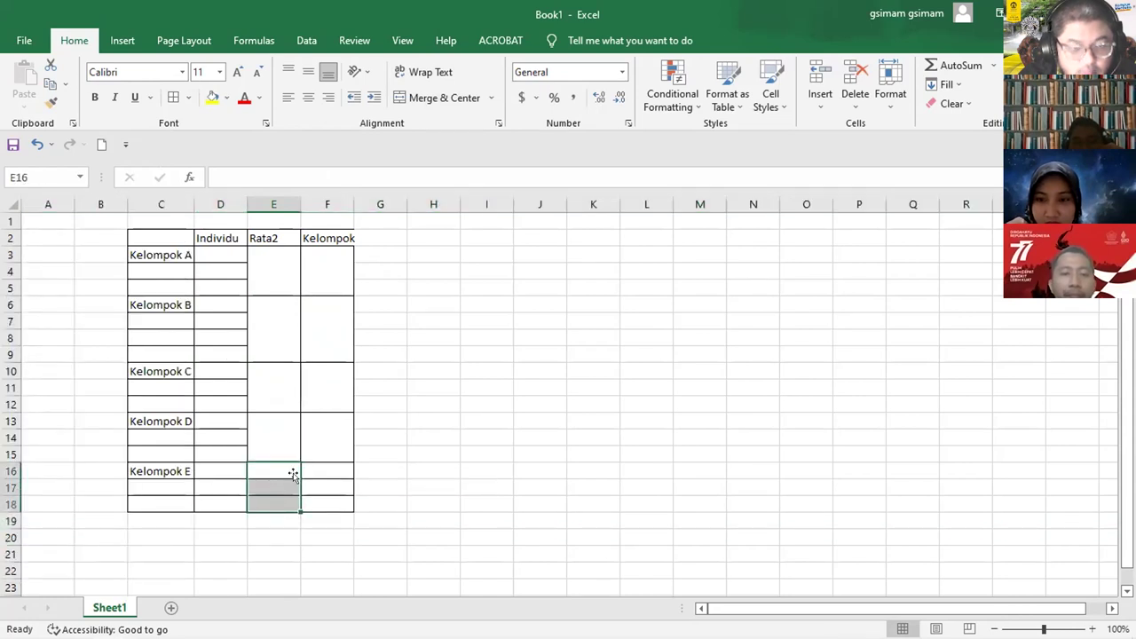
pyautogui.click(444, 98)
pyautogui.click(330, 481)
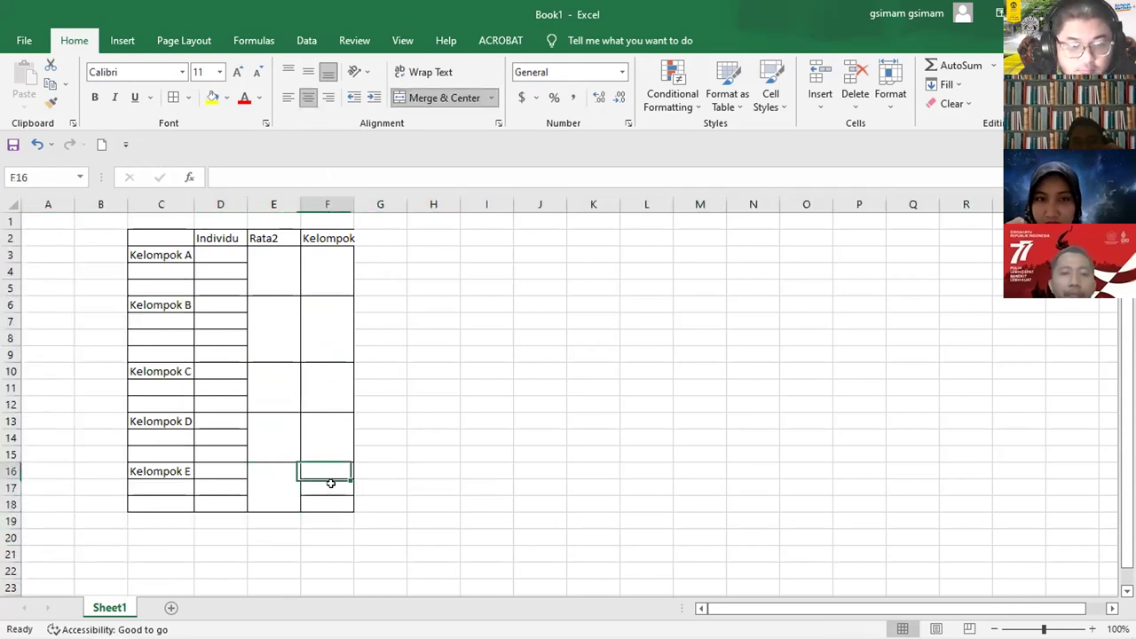
pyautogui.click(436, 97)
# Step: Enter the formula =AVERAGE(D3:D5) in the Rata2 cell of Kelompok A
pyautogui.click(273, 272)
pyautogui.doubleClick(274, 273)
pyautogui.write('=a')
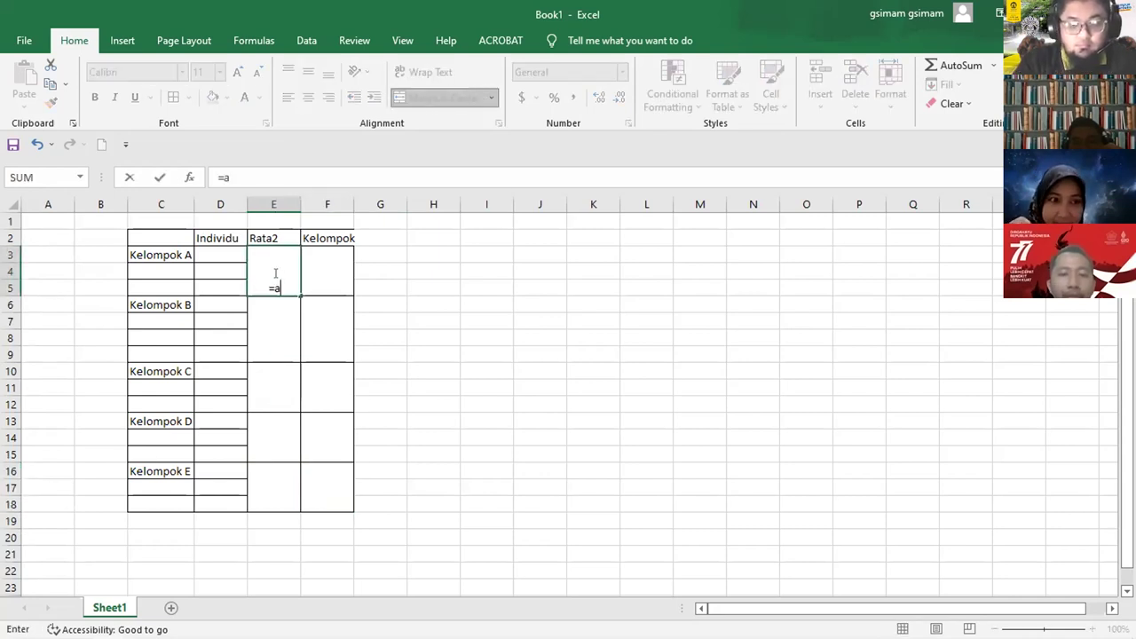
pyautogui.write('verage(')
pyautogui.click(235, 259)
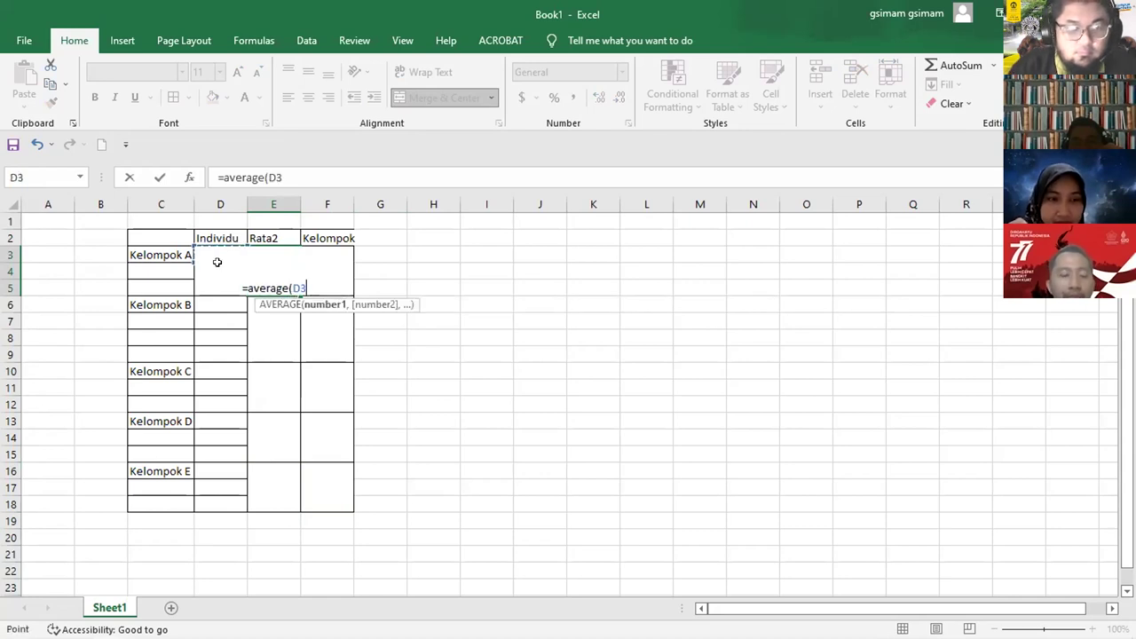
pyautogui.moveTo(212, 288); pyautogui.dragTo(211, 288)
pyautogui.write(')')
pyautogui.press('Return')
# Step: Copy Kelompok A's average formula into the Rata2 cells of Kelompok C, D and E
pyautogui.hotkey('ctrl', 'c')
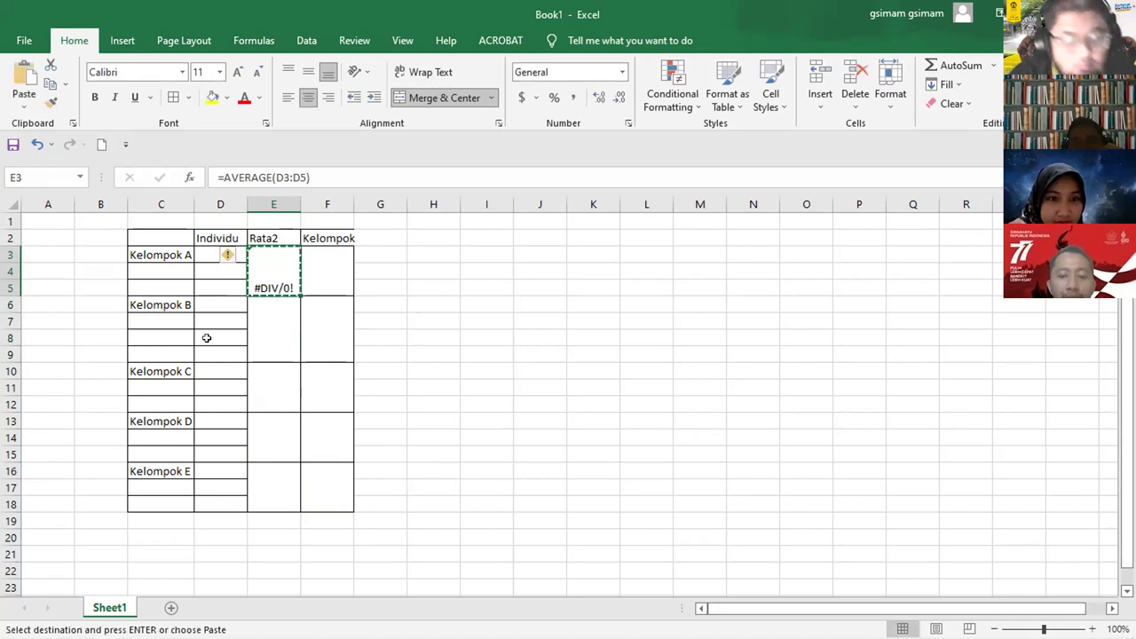
pyautogui.click(255, 371)
pyautogui.hotkey('ctrl', 'v')
pyautogui.press('Down')
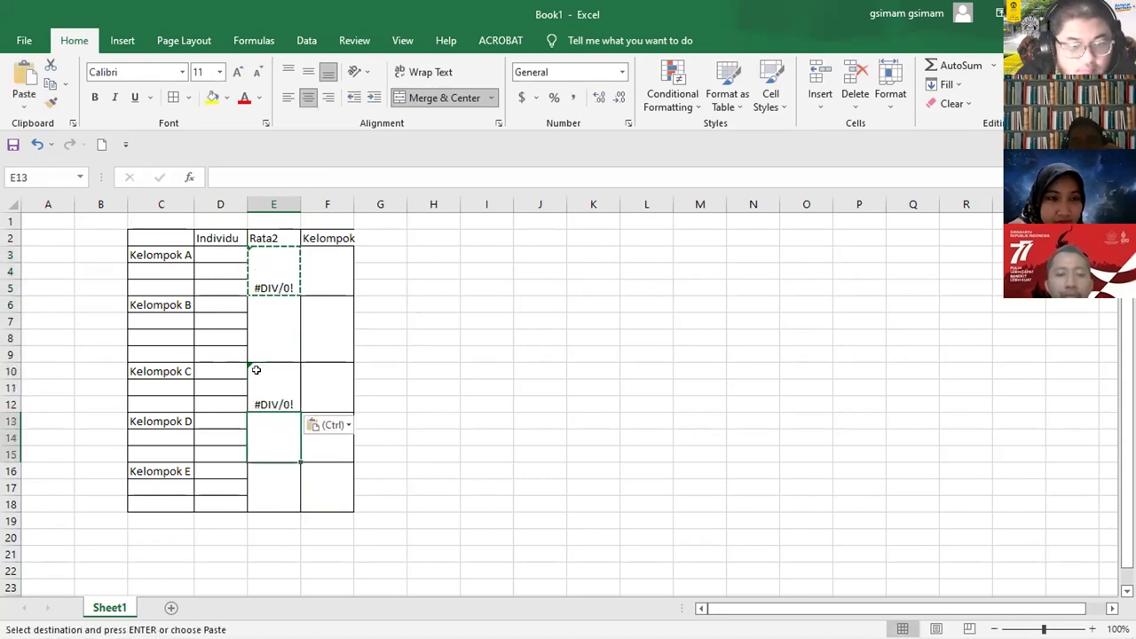
pyautogui.hotkey('ctrl', 'v')
pyautogui.press('Down')
pyautogui.hotkey('ctrl', 'v')
# Step: Enter an AVERAGE formula over D6:D9 in the Rata2 cell of Kelompok B
pyautogui.press('Up')
pyautogui.press('Up')
pyautogui.press('Up')
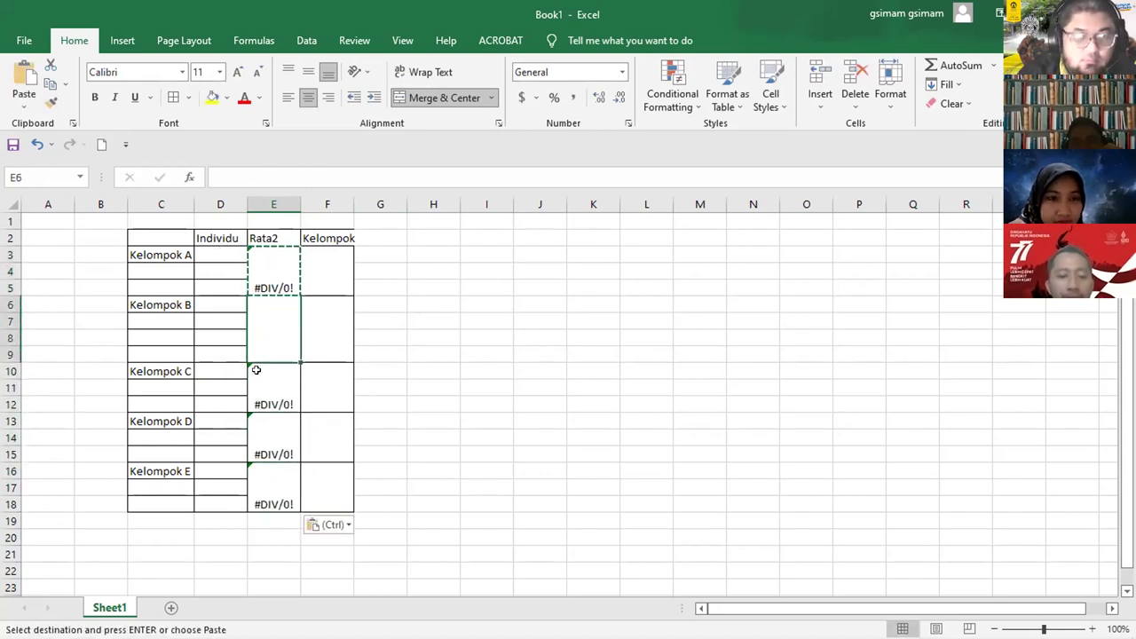
pyautogui.write('=')
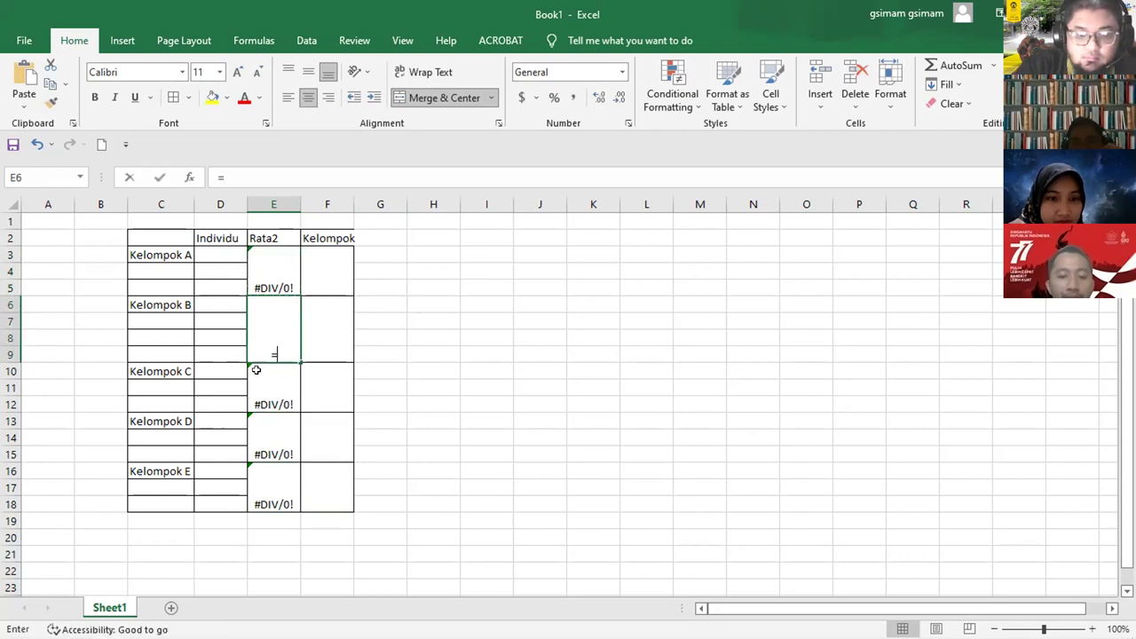
pyautogui.write('average(')
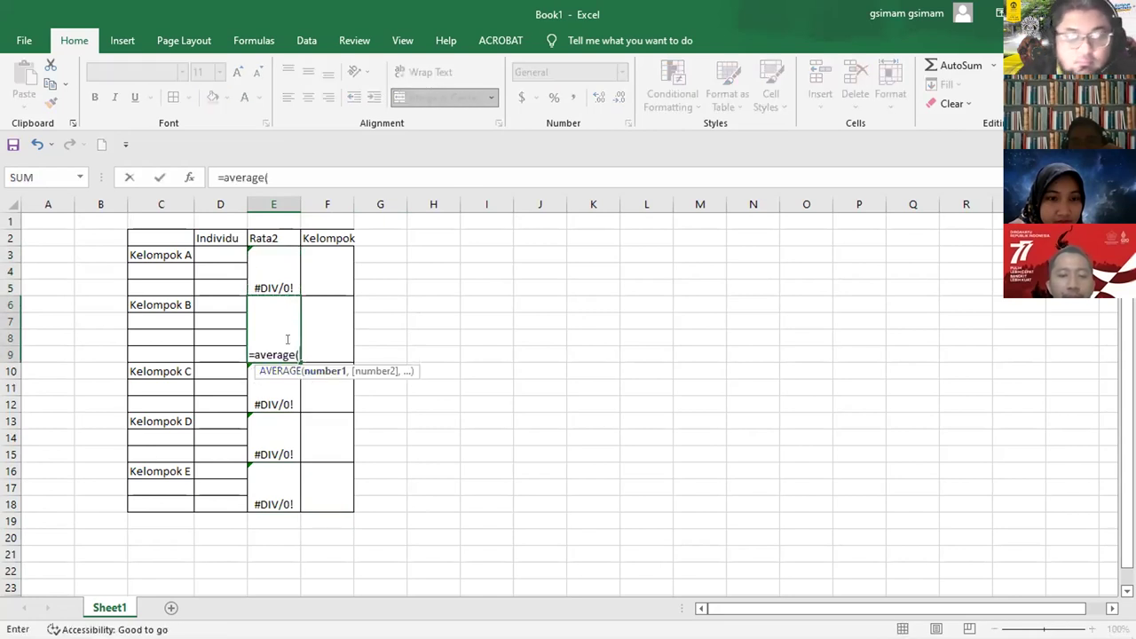
pyautogui.click(227, 303)
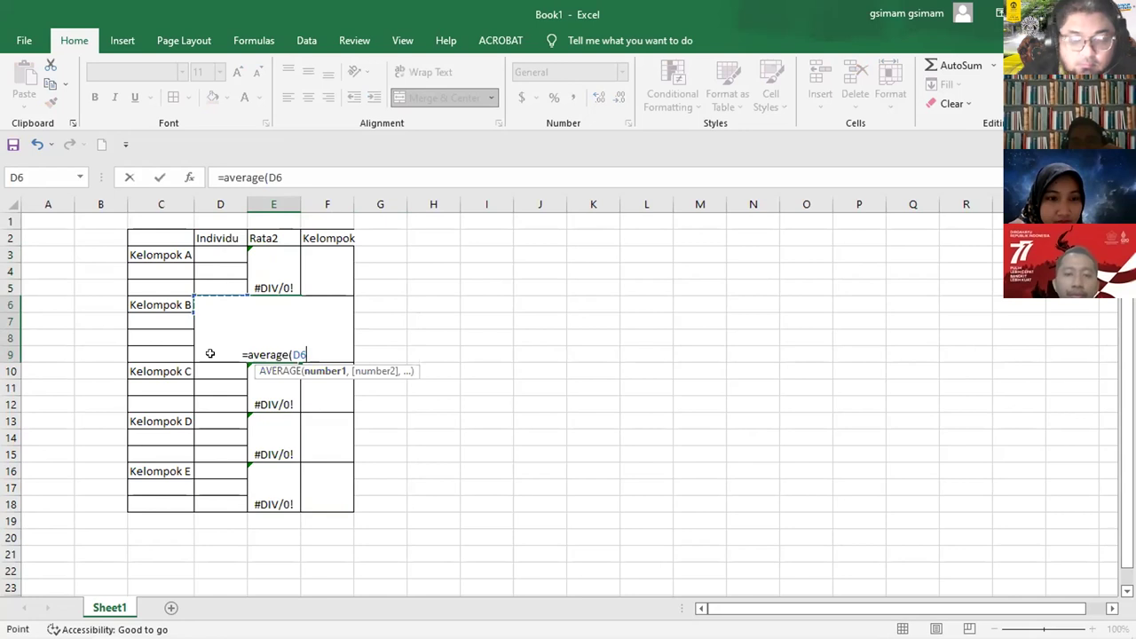
pyautogui.moveTo(211, 353); pyautogui.dragTo(210, 353)
pyautogui.write(')')
pyautogui.press('Return')
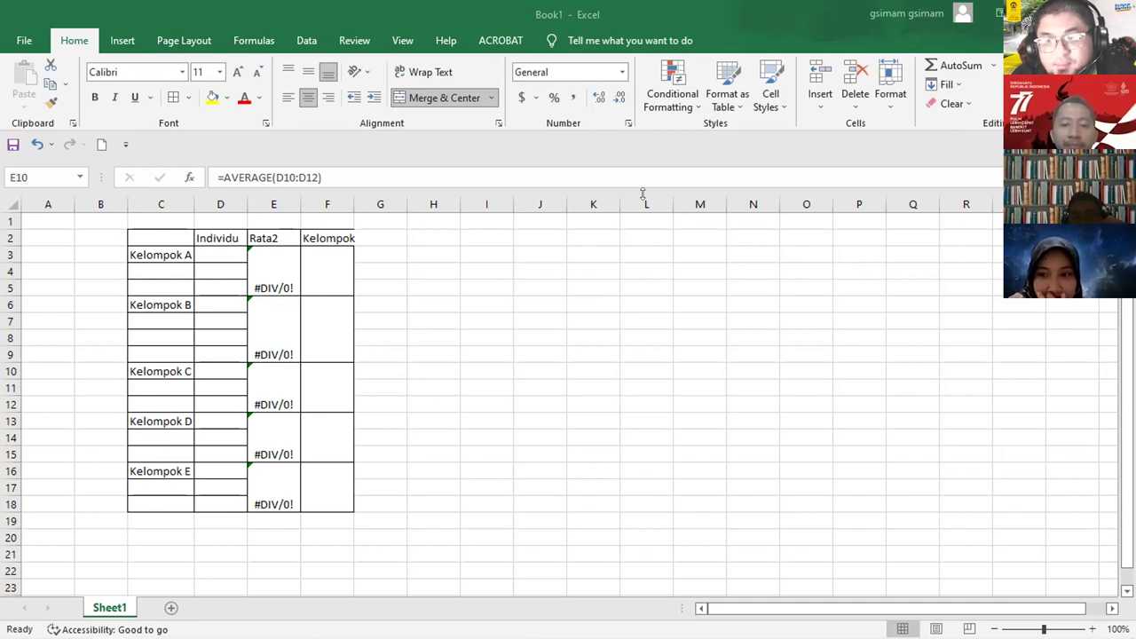
pyautogui.click(325, 250)
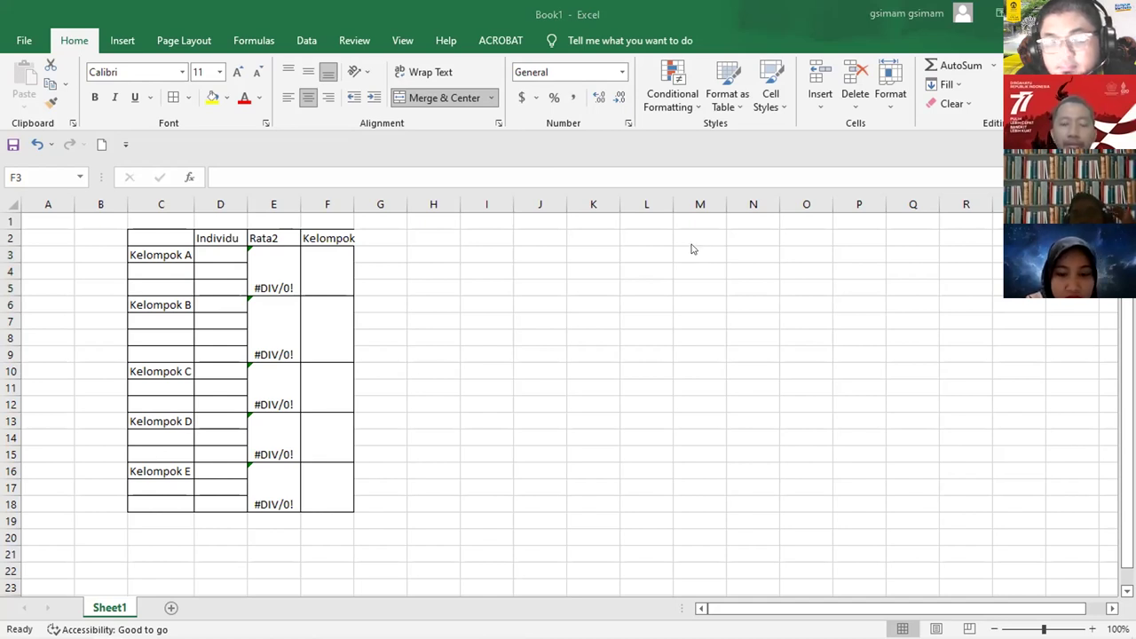
pyautogui.click(347, 302)
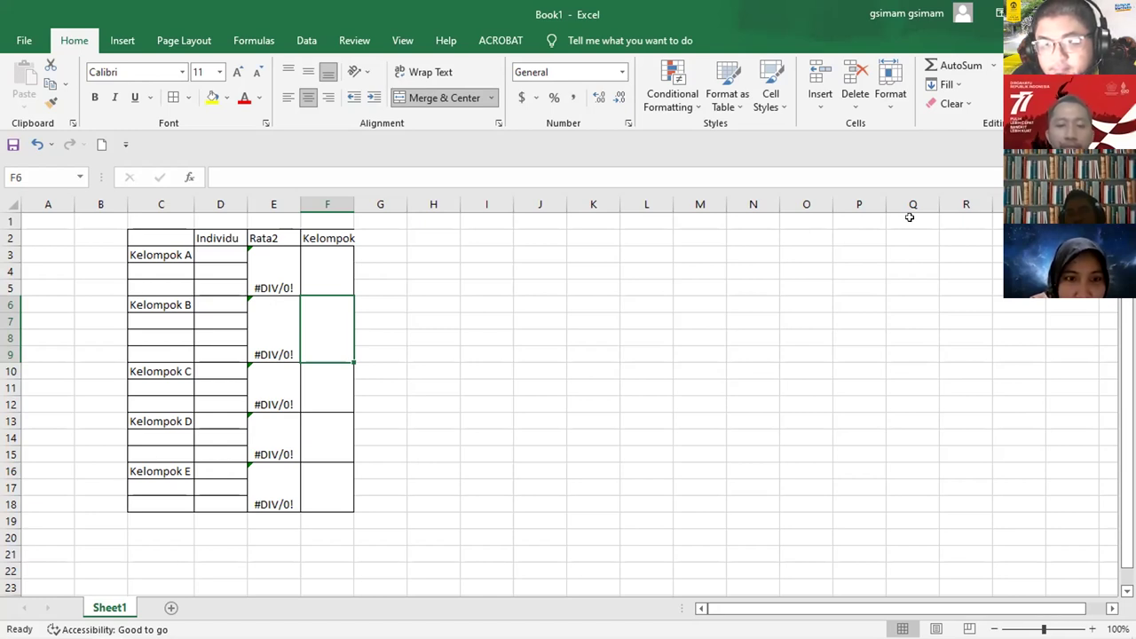
pyautogui.click(217, 250)
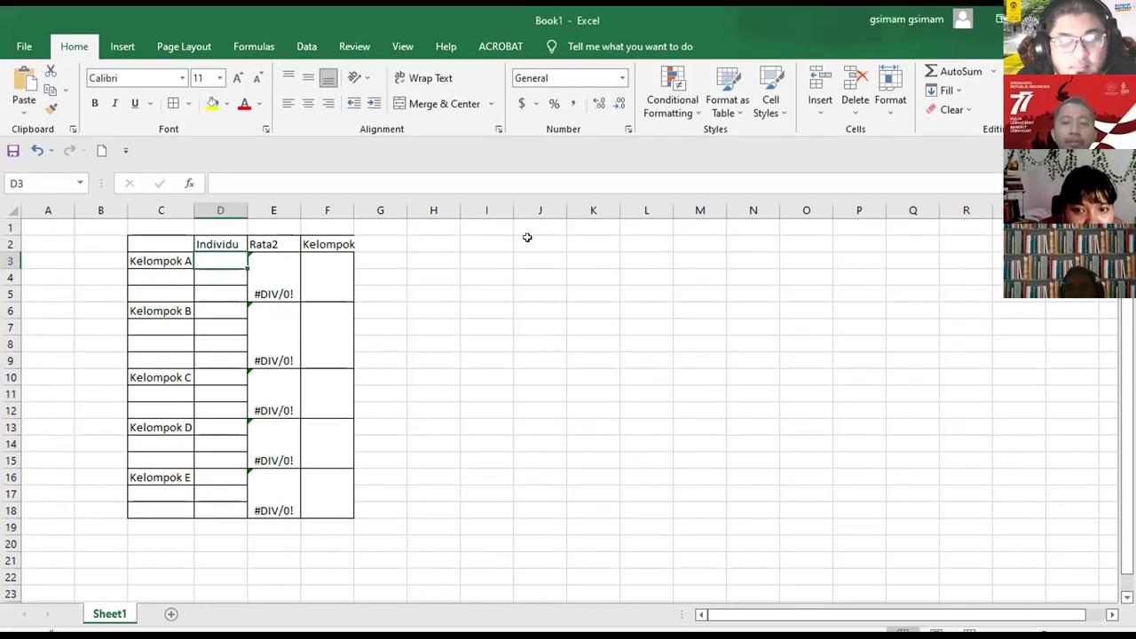
# Step: Paste the copied score-category picture beside the table and fit column F's width to its Kelompok heading
pyautogui.click(527, 237)
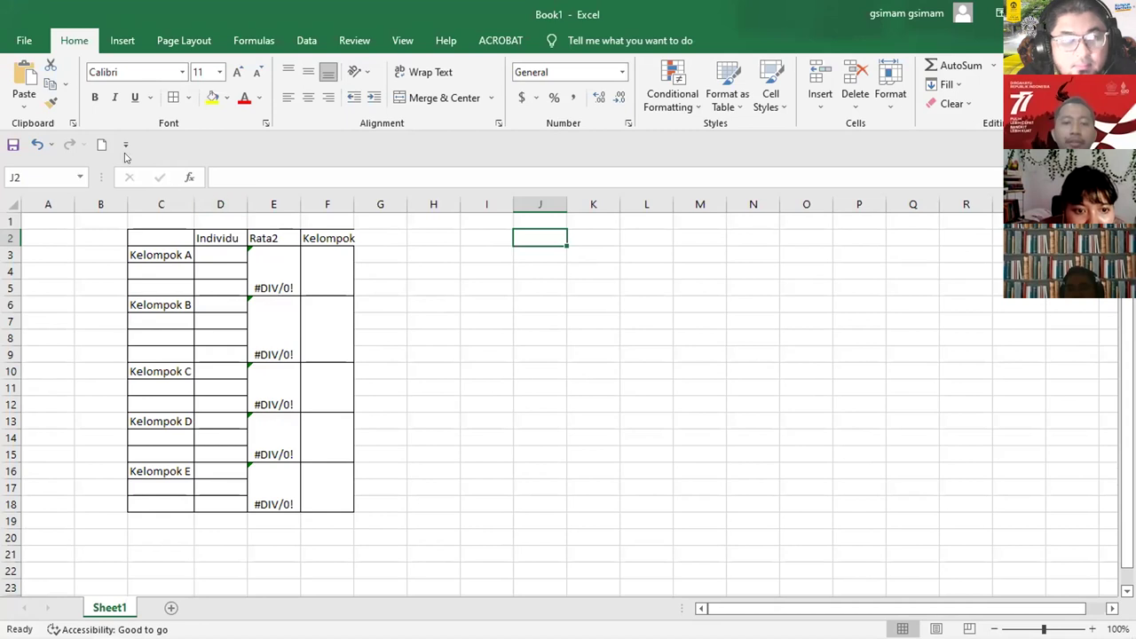
pyautogui.click(24, 82)
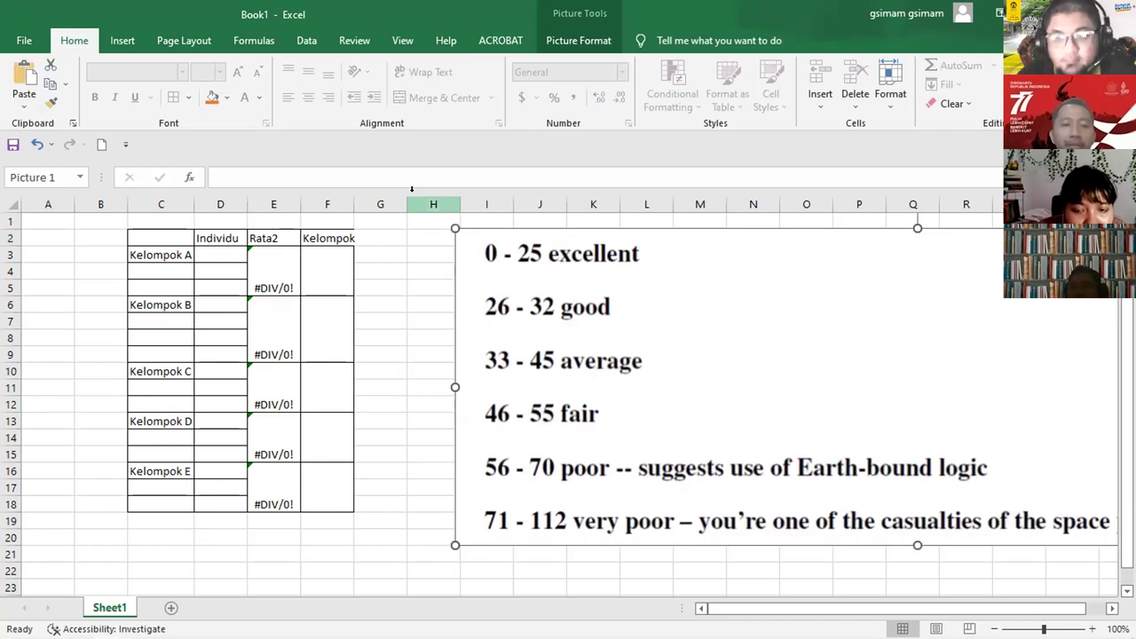
pyautogui.click(403, 255)
pyautogui.doubleClick(352, 198)
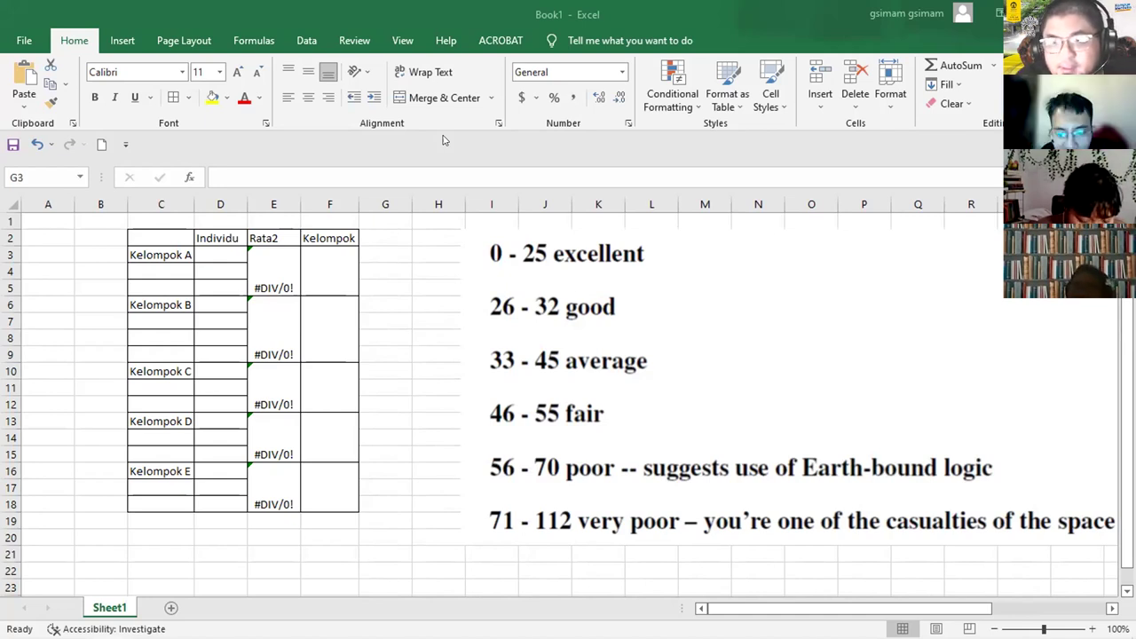
# Step: Enter the individual scores 53 for Kelompok A in D3 and 48 for Kelompok C in D10
pyautogui.click(220, 251)
pyautogui.write('53')
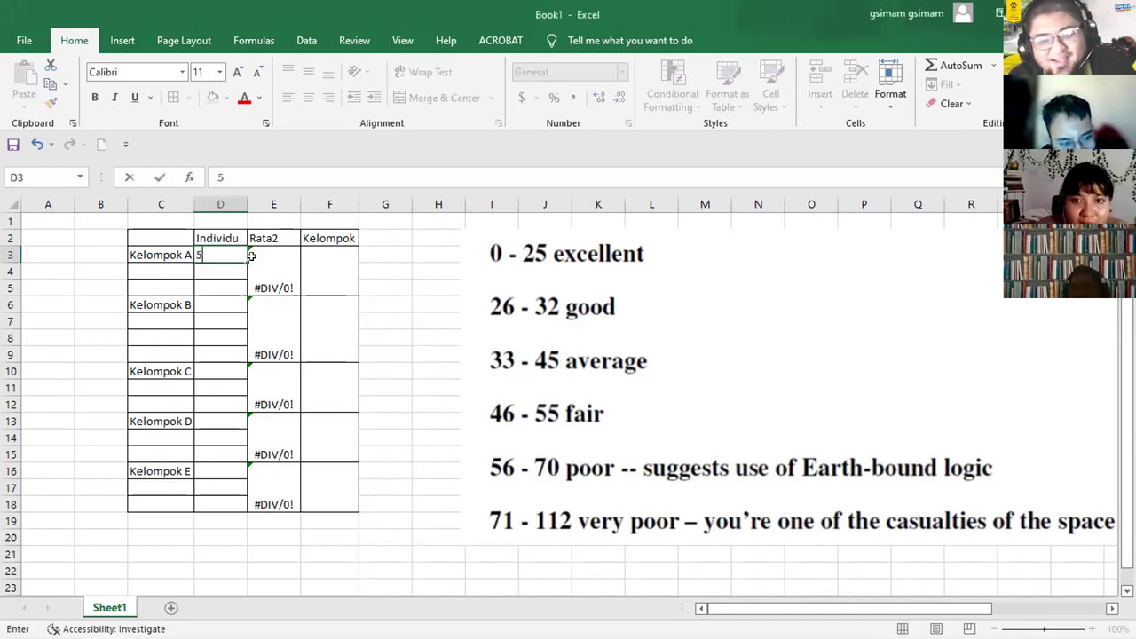
pyautogui.click(222, 280)
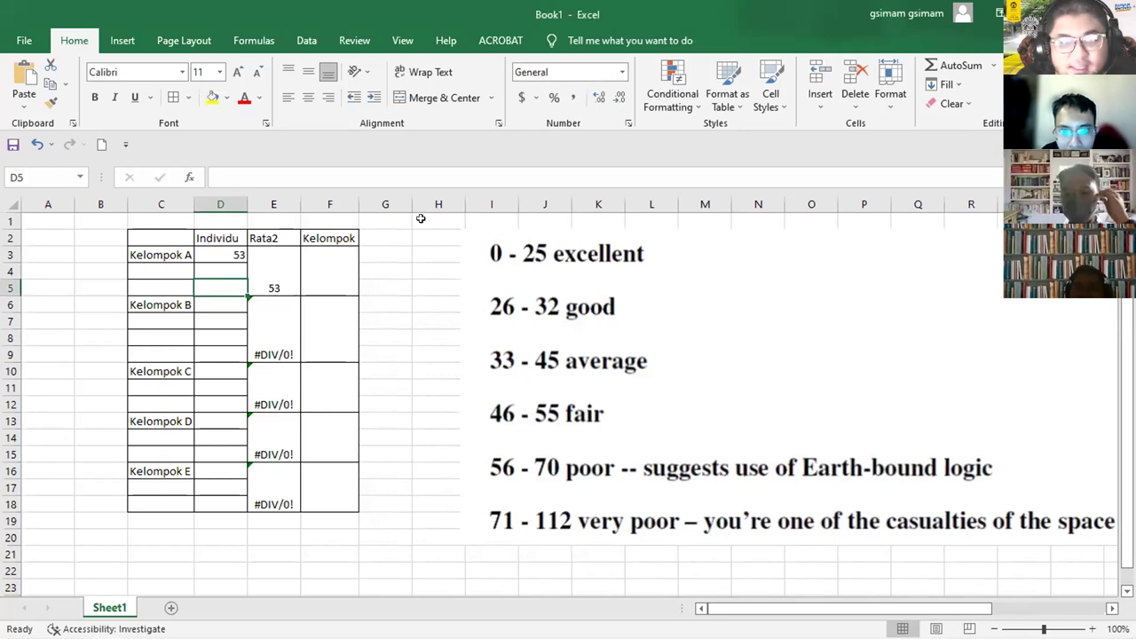
pyautogui.click(207, 367)
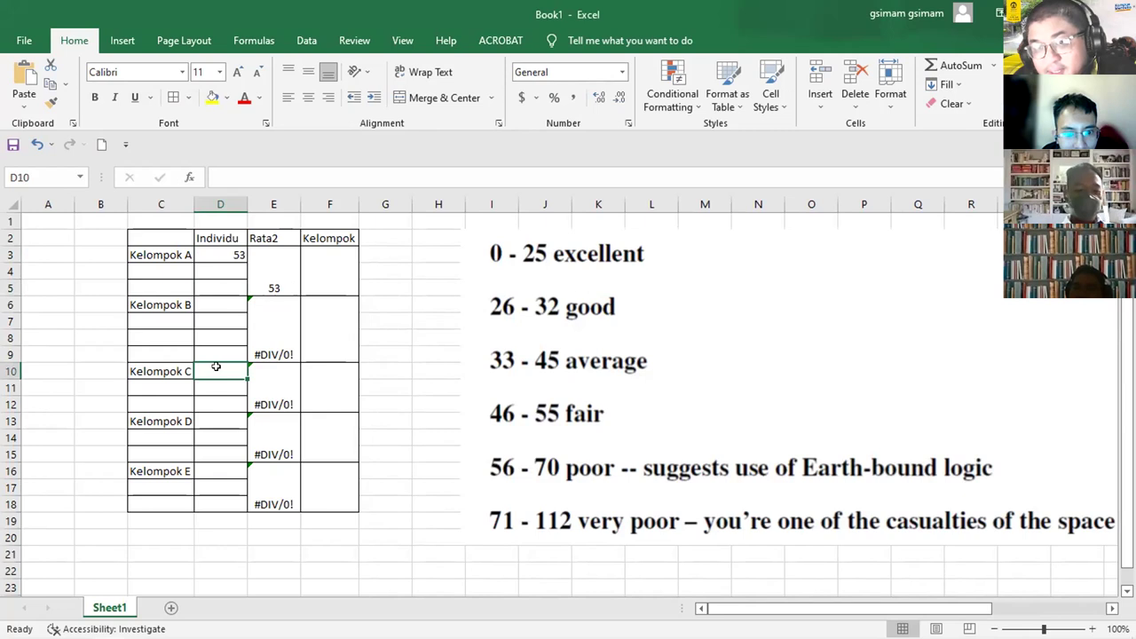
pyautogui.write('48')
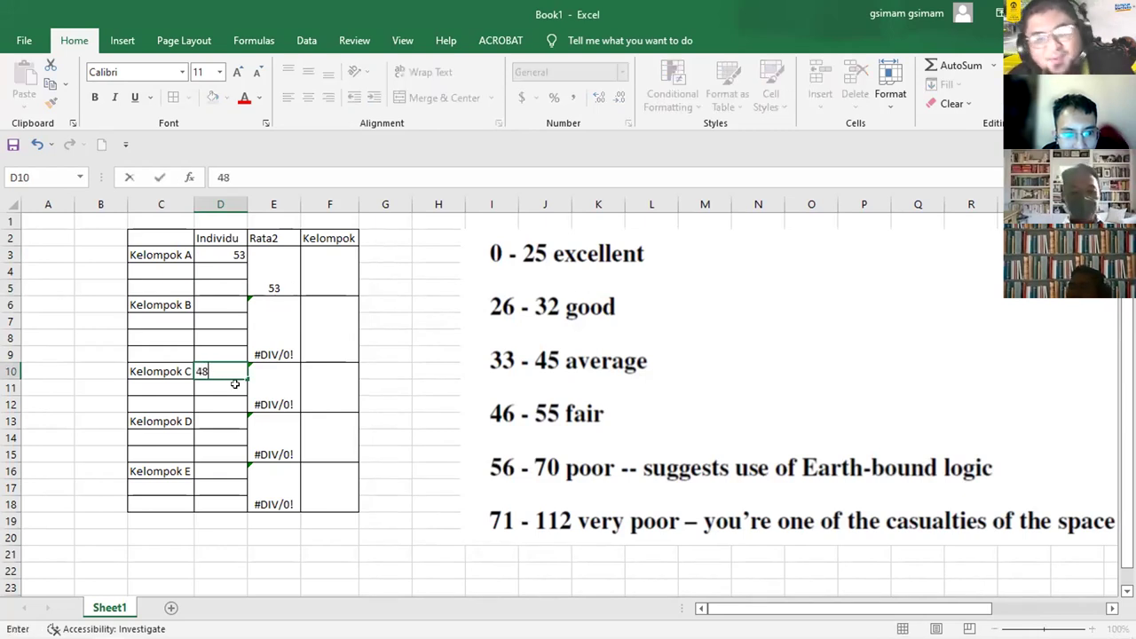
pyautogui.press('Return')
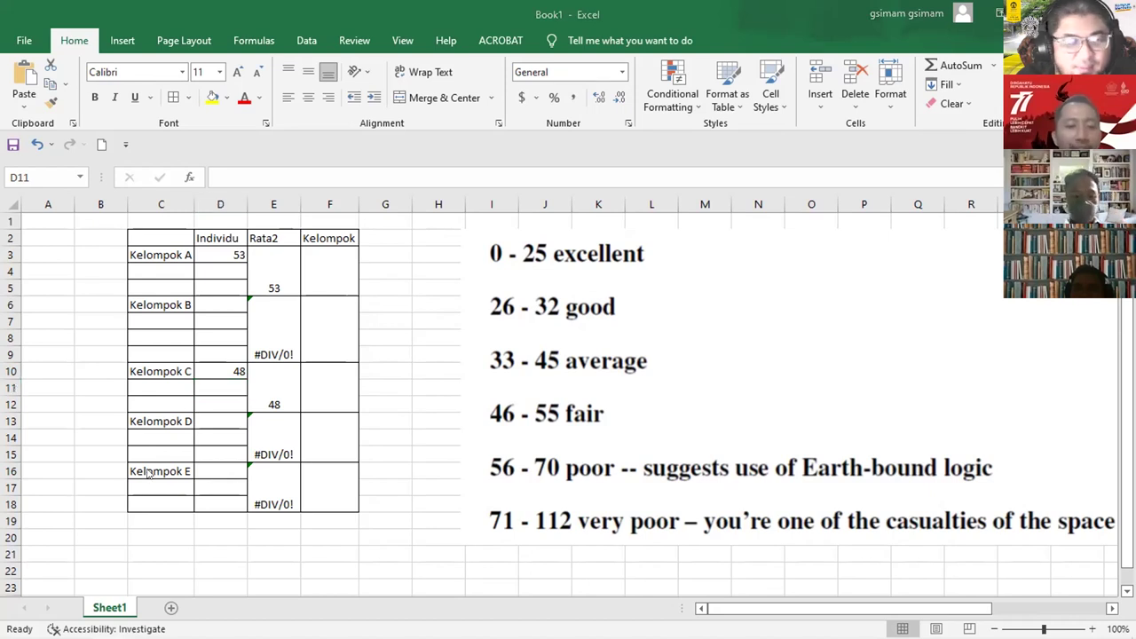
# Step: Enter the individual scores 50 for Kelompok D in D13 and 36 for Kelompok A in D4
pyautogui.click(218, 421)
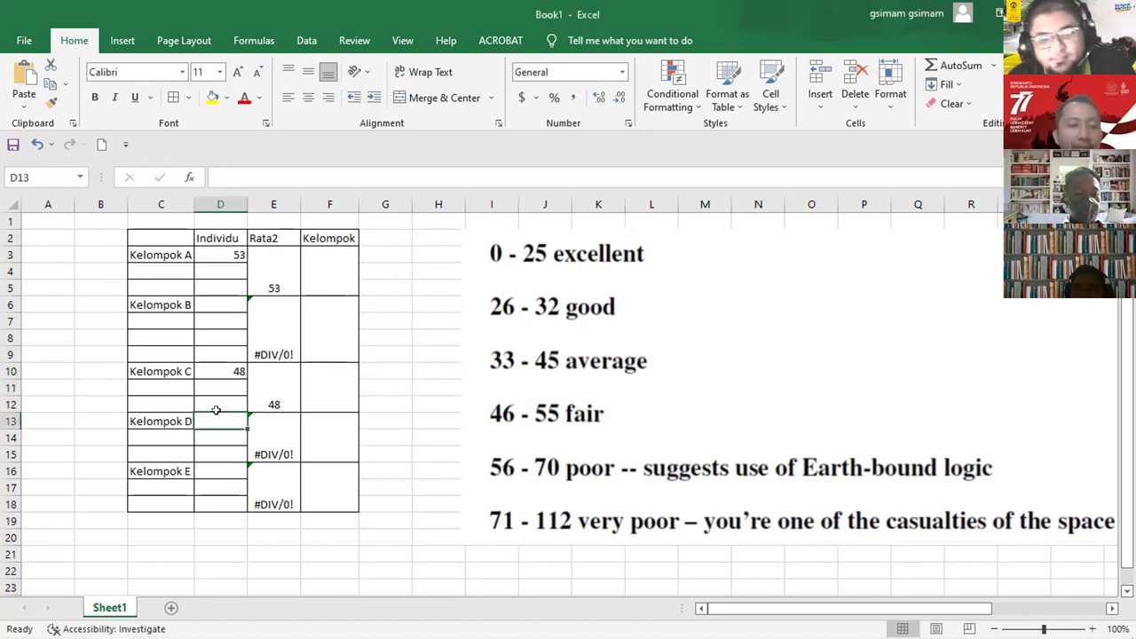
pyautogui.write('50')
pyautogui.click(364, 368)
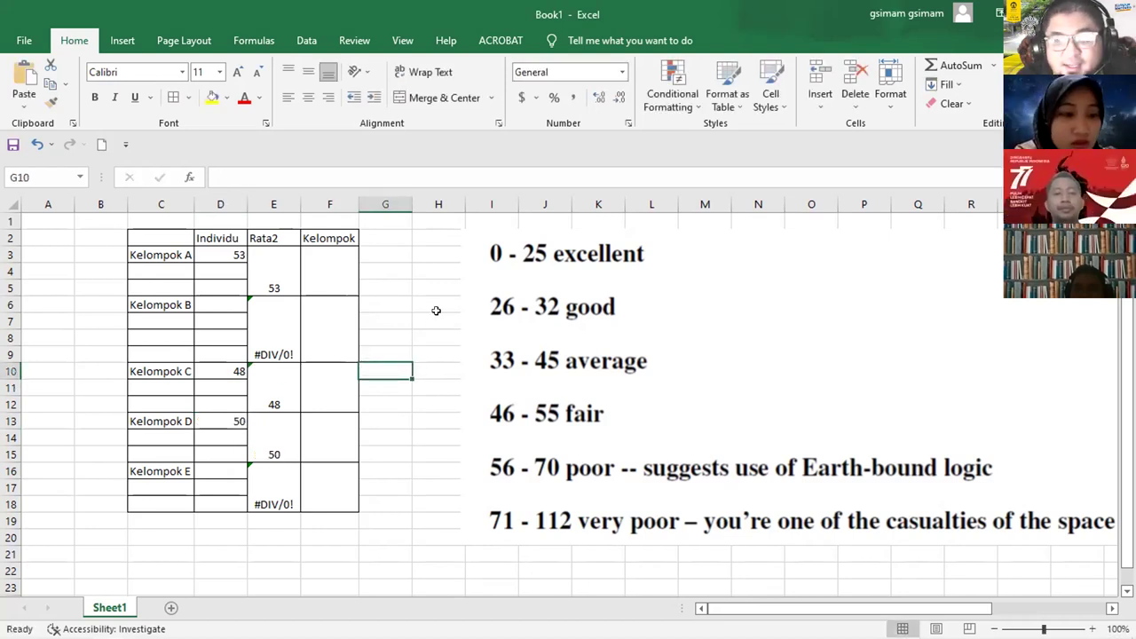
pyautogui.click(222, 270)
pyautogui.write('36')
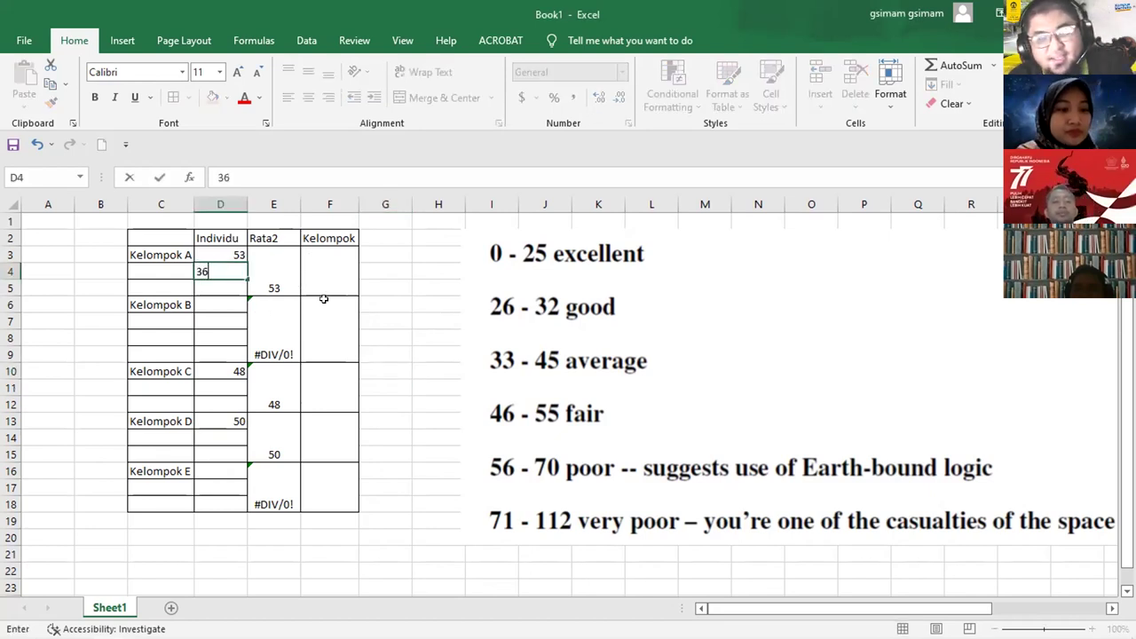
pyautogui.click(401, 283)
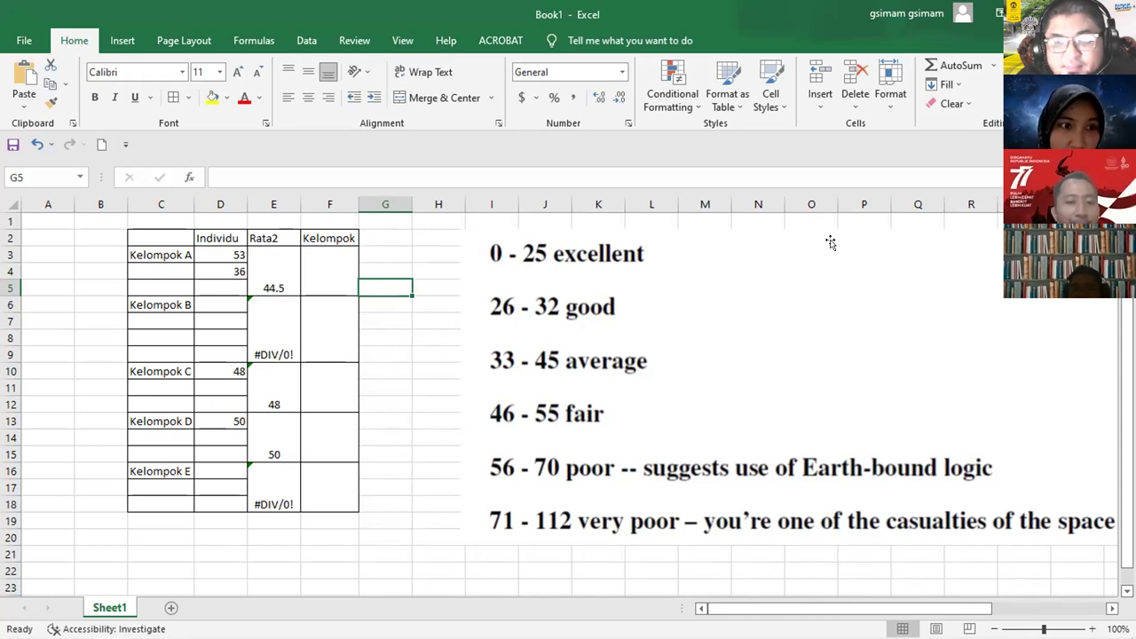
# Step: Enter 62 as the group score of Kelompok D in the Kelompok column
pyautogui.click(311, 434)
pyautogui.write('62')
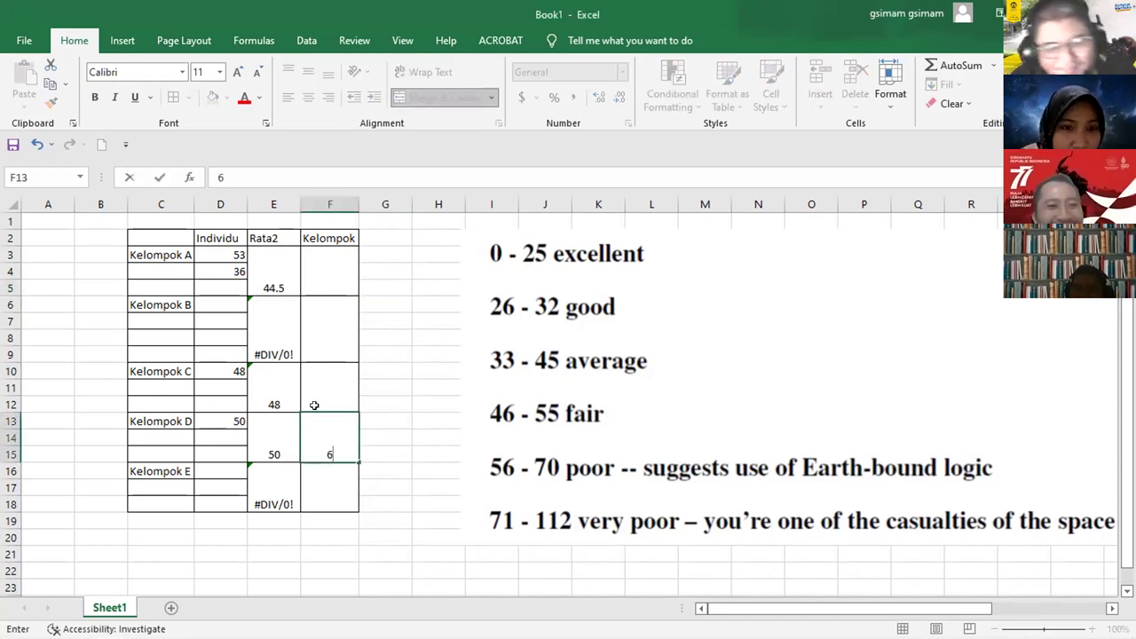
pyautogui.click(402, 391)
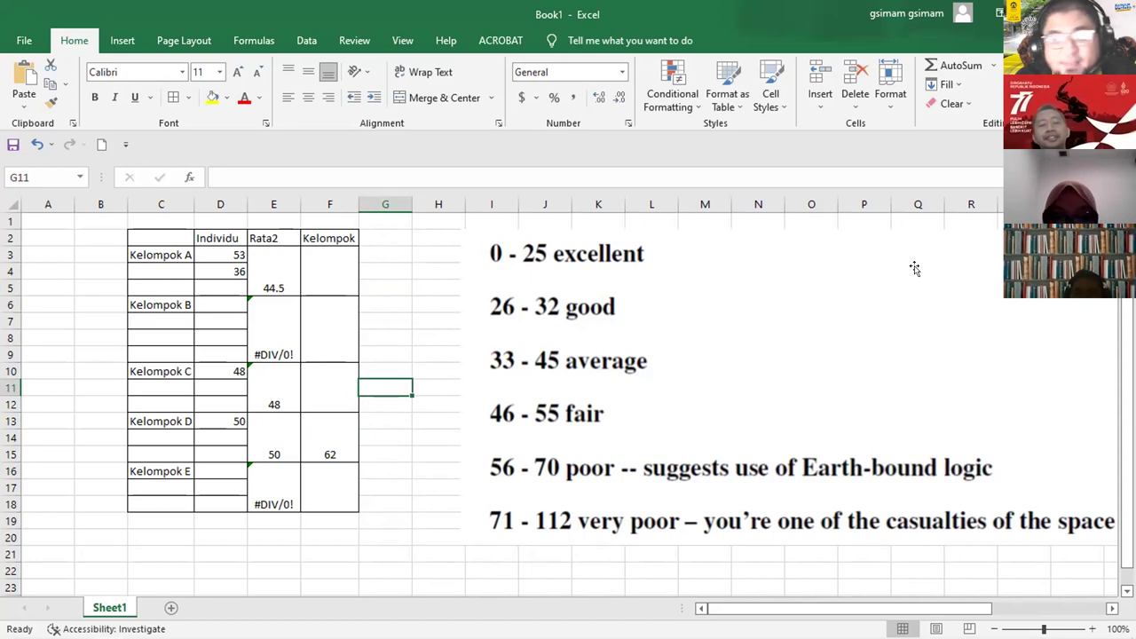
# Step: Enter the individual scores 52 and 50 for Kelompok E in D16 and D17
pyautogui.click(219, 471)
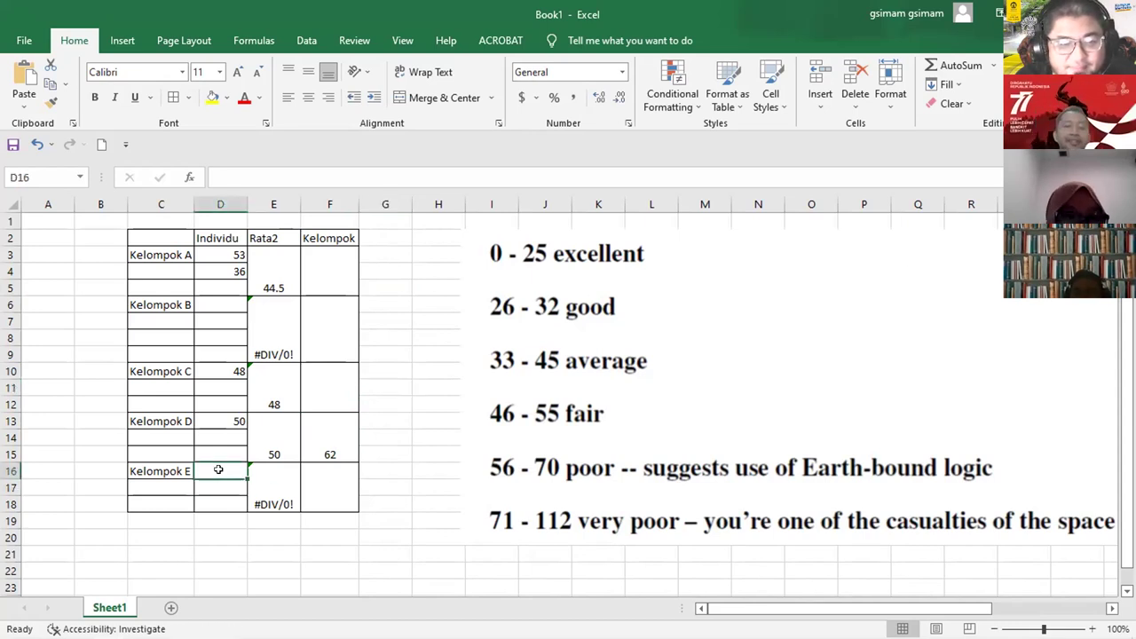
pyautogui.write('52')
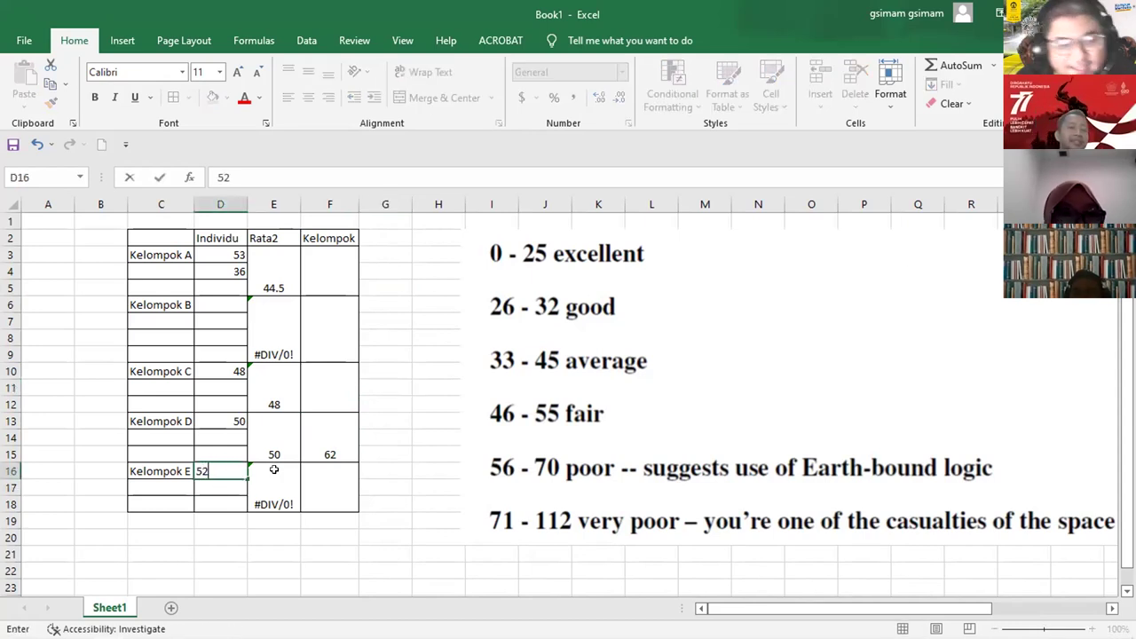
pyautogui.click(415, 450)
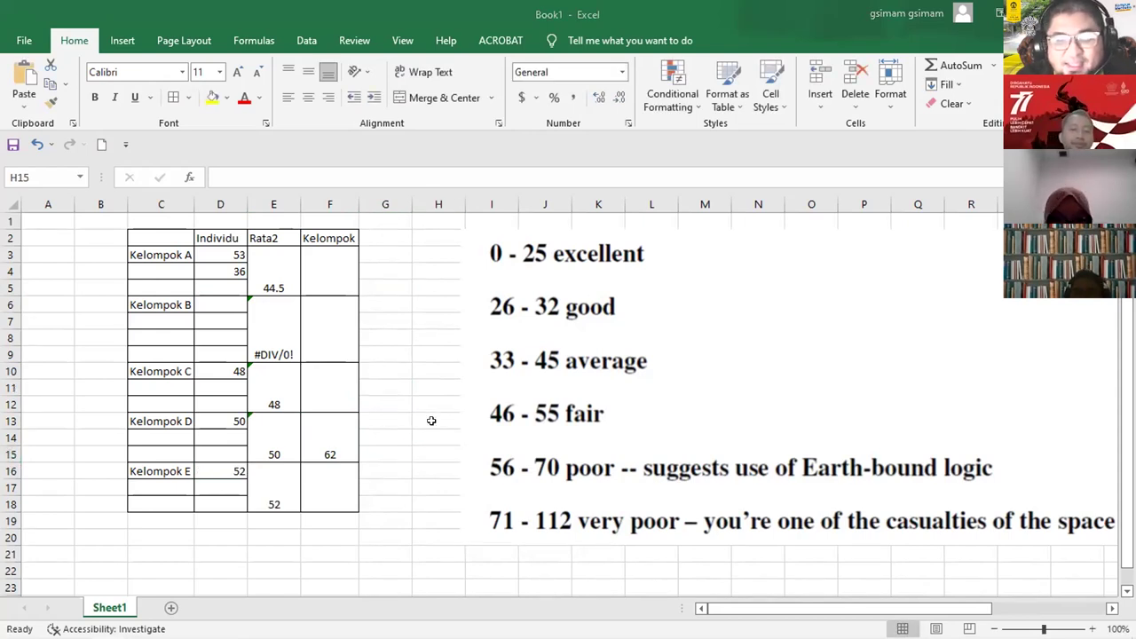
pyautogui.click(222, 482)
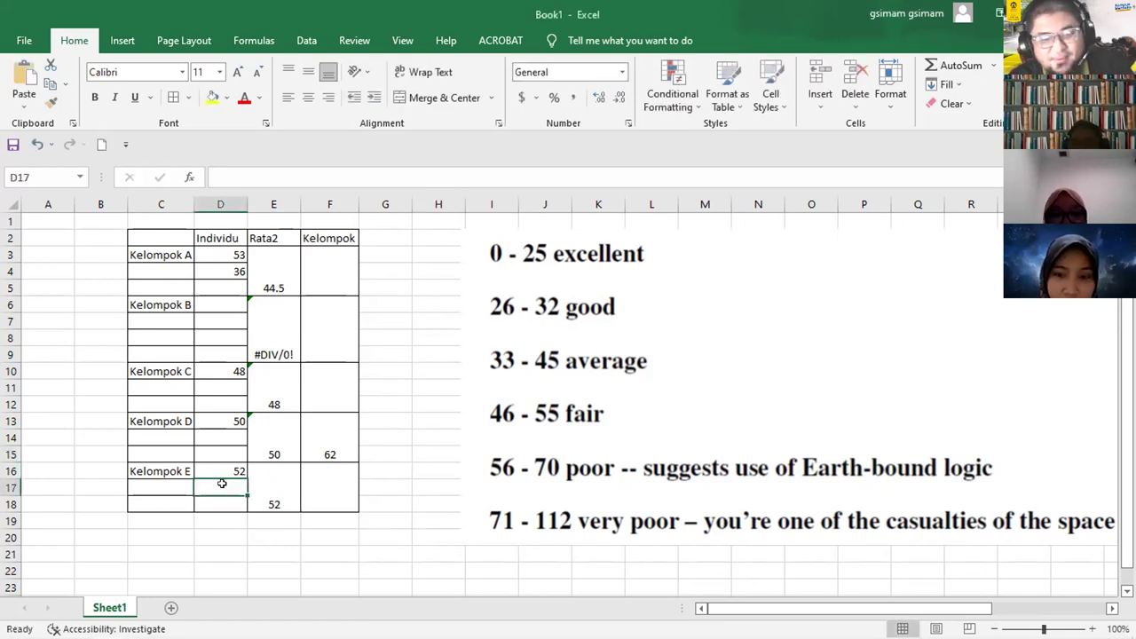
pyautogui.write('50')
pyautogui.click(403, 450)
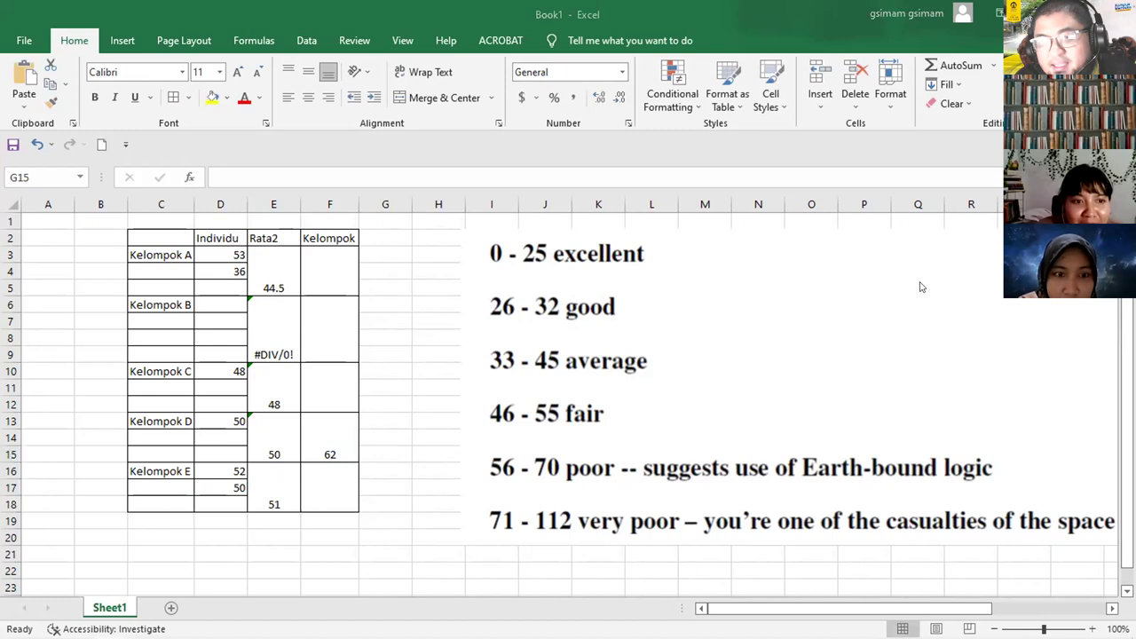
# Step: Enter 48 as Kelompok A's third individual score in D5
pyautogui.click(233, 287)
pyautogui.write('48')
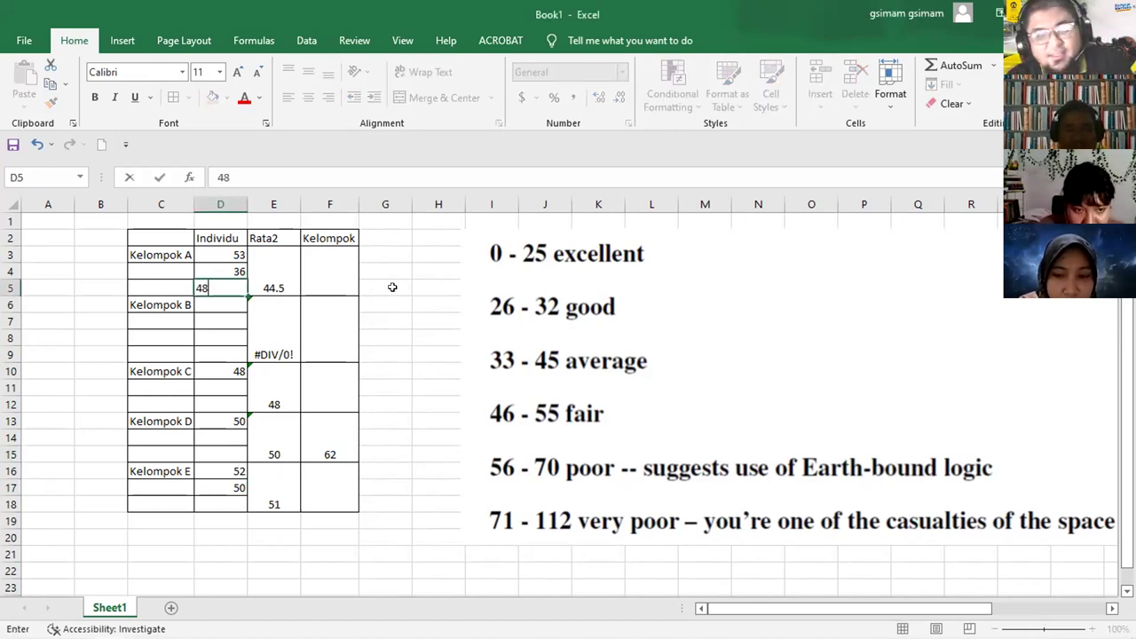
pyautogui.click(422, 289)
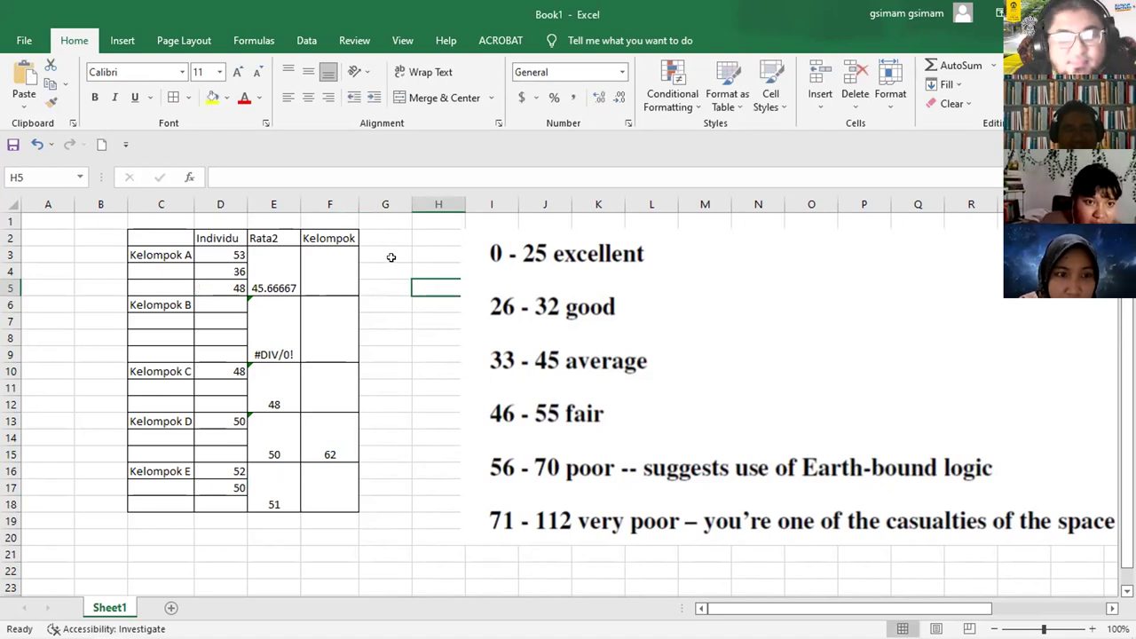
# Step: Enter the individual scores 55, 52 and 48 for Kelompok B in D6, D7 and D8
pyautogui.click(326, 326)
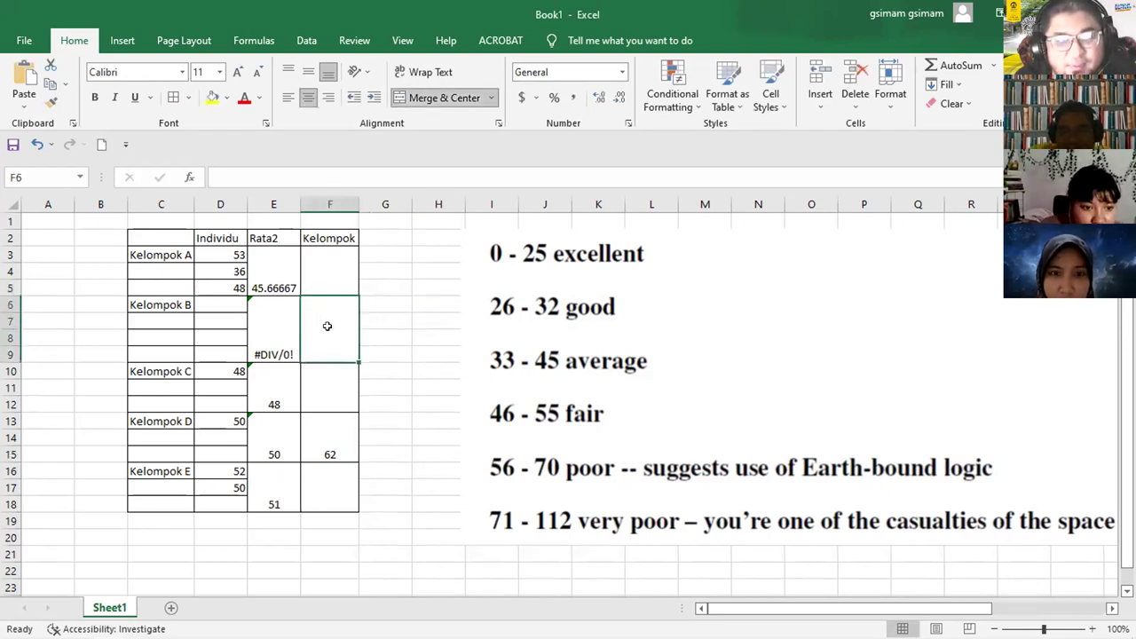
pyautogui.click(203, 304)
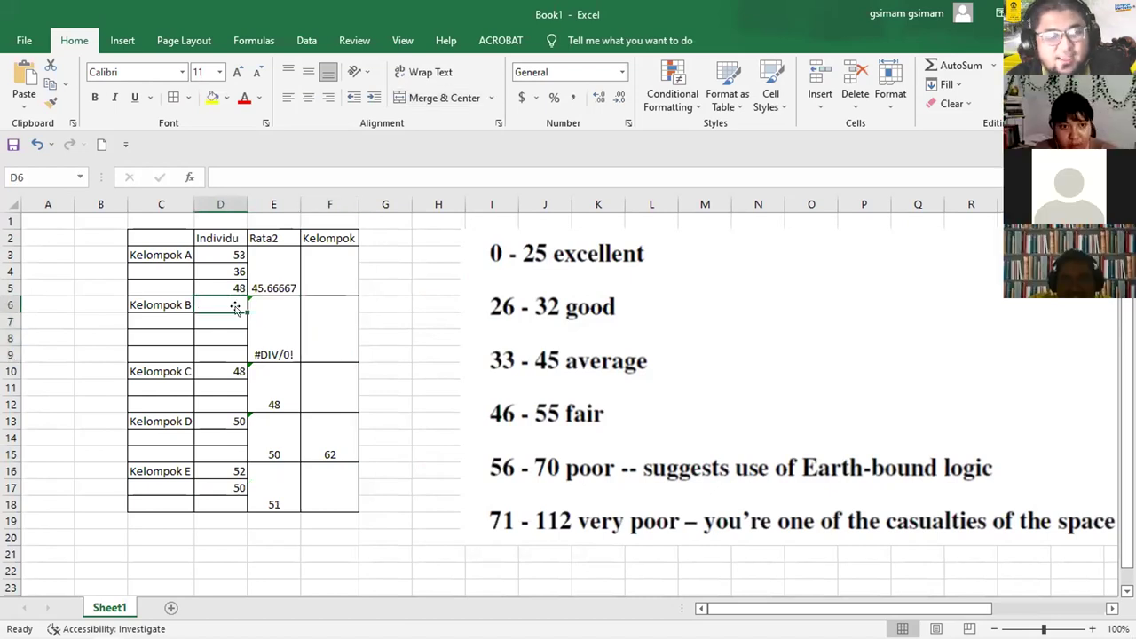
pyautogui.write('55')
pyautogui.click(429, 303)
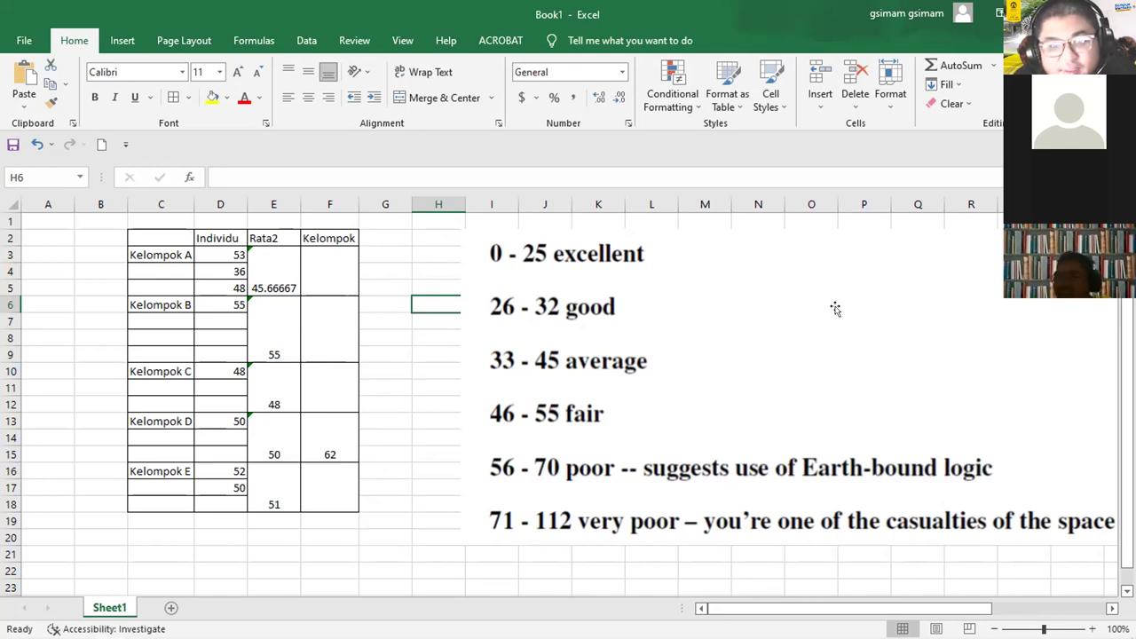
pyautogui.click(234, 325)
pyautogui.write('52')
pyautogui.press('Return')
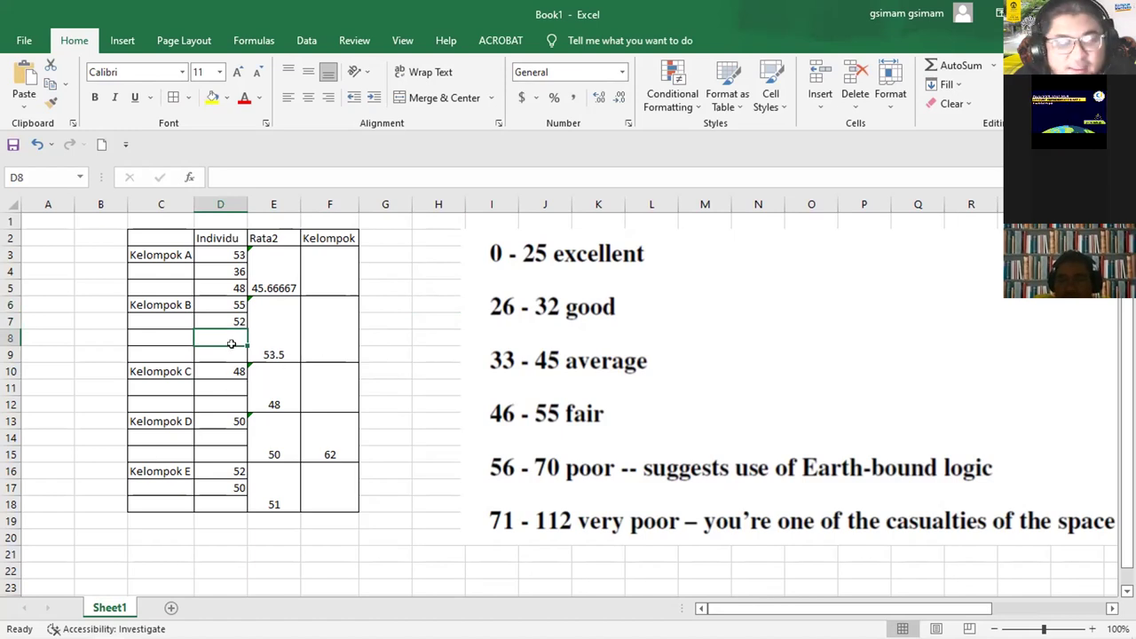
pyautogui.write('48')
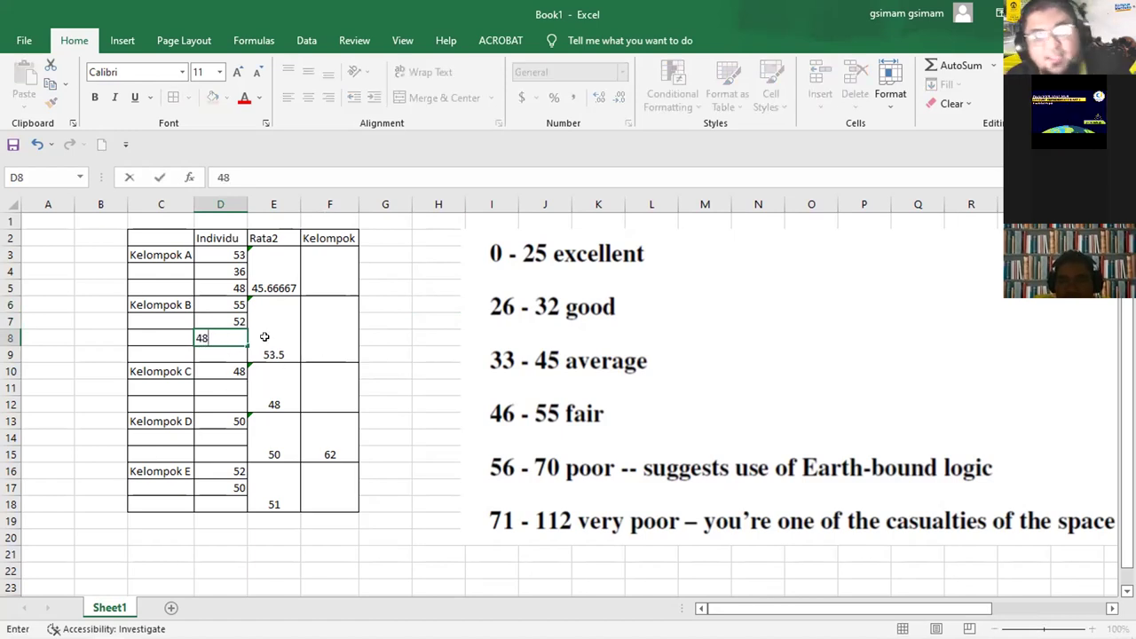
pyautogui.press('Return')
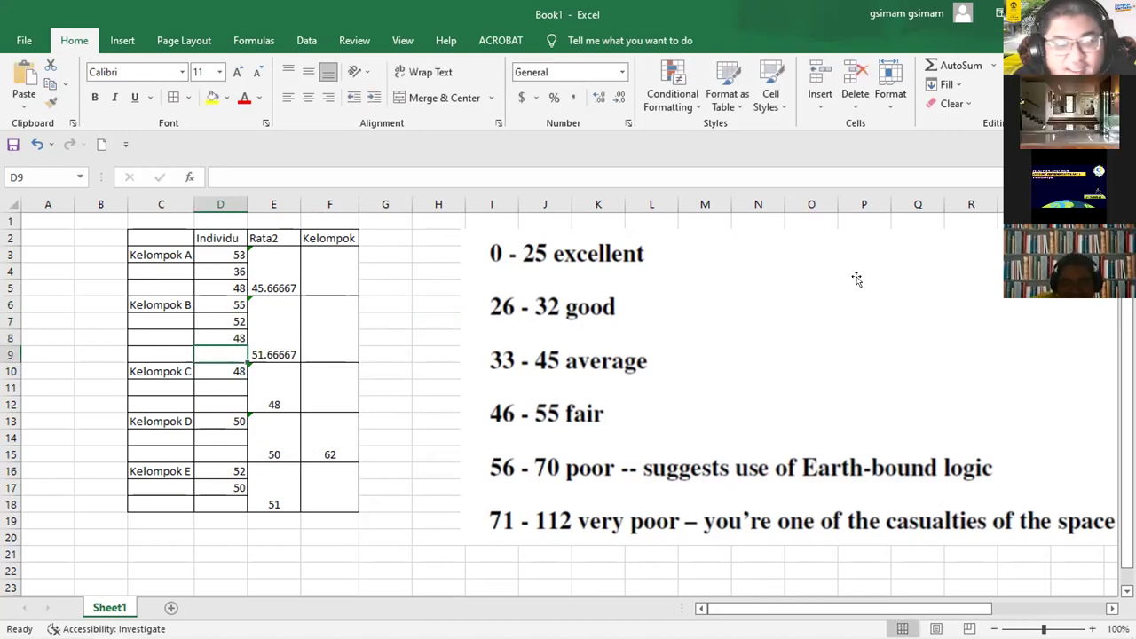
# Step: Enter the individual scores 62 for Kelompok D in D14 and 59 for Kelompok B in D9
pyautogui.click(225, 435)
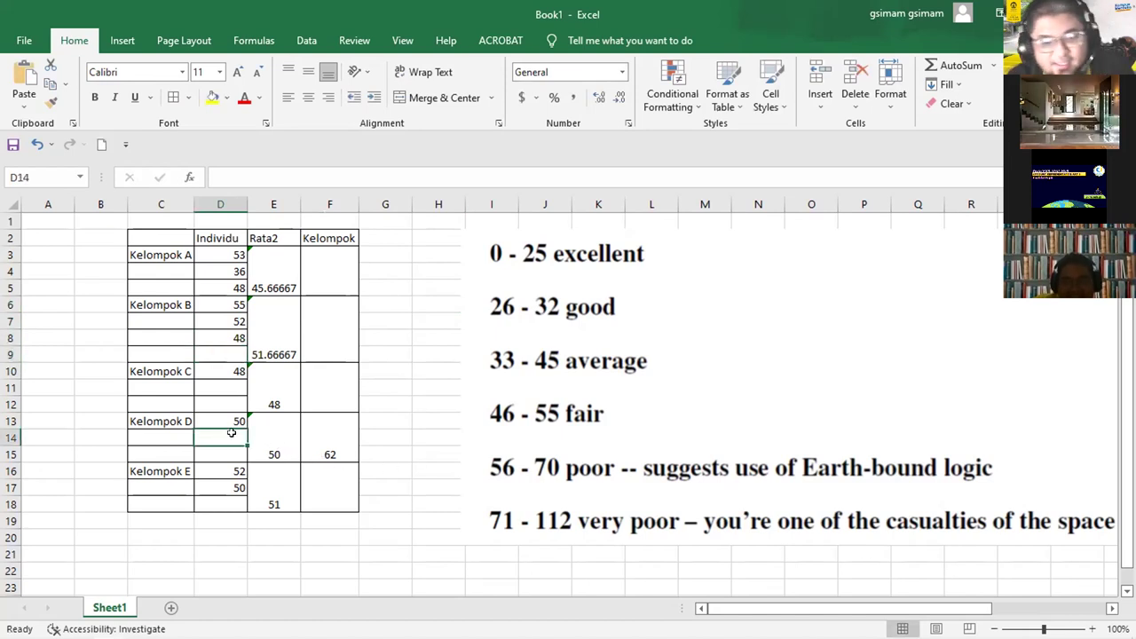
pyautogui.write('62')
pyautogui.click(416, 436)
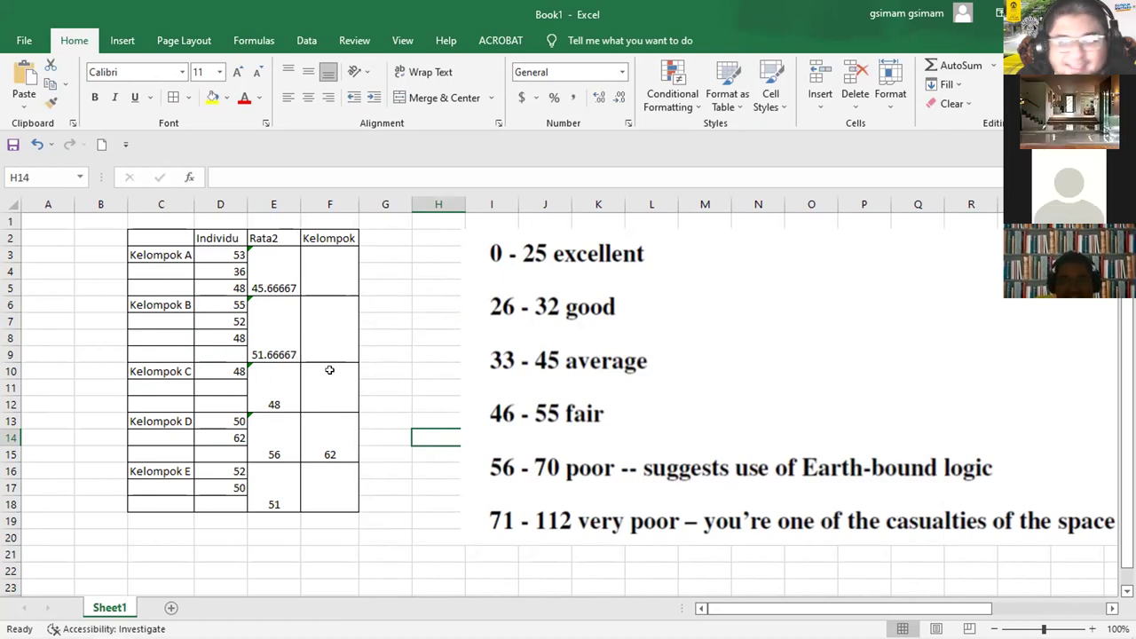
pyautogui.click(223, 353)
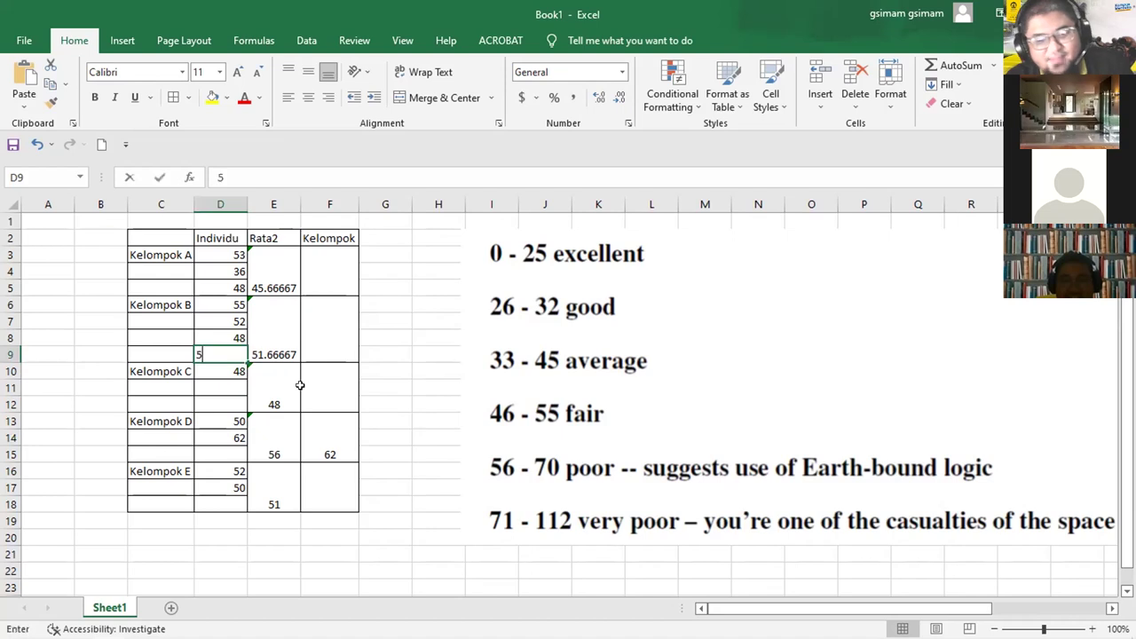
pyautogui.write('59')
pyautogui.click(389, 345)
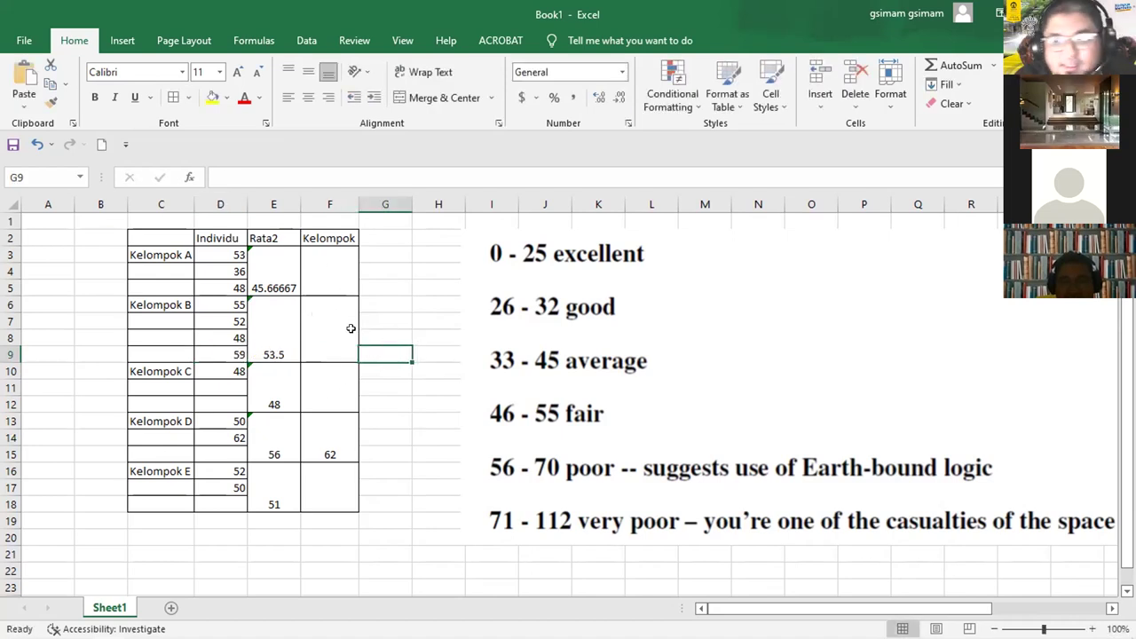
pyautogui.click(222, 385)
pyautogui.write('45')
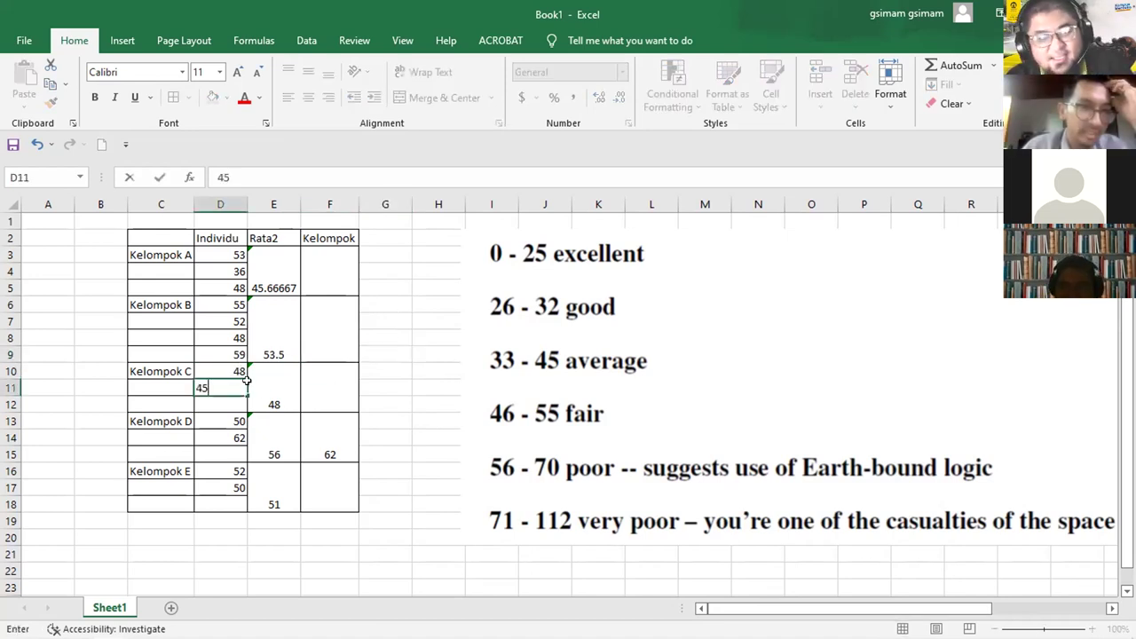
pyautogui.click(367, 380)
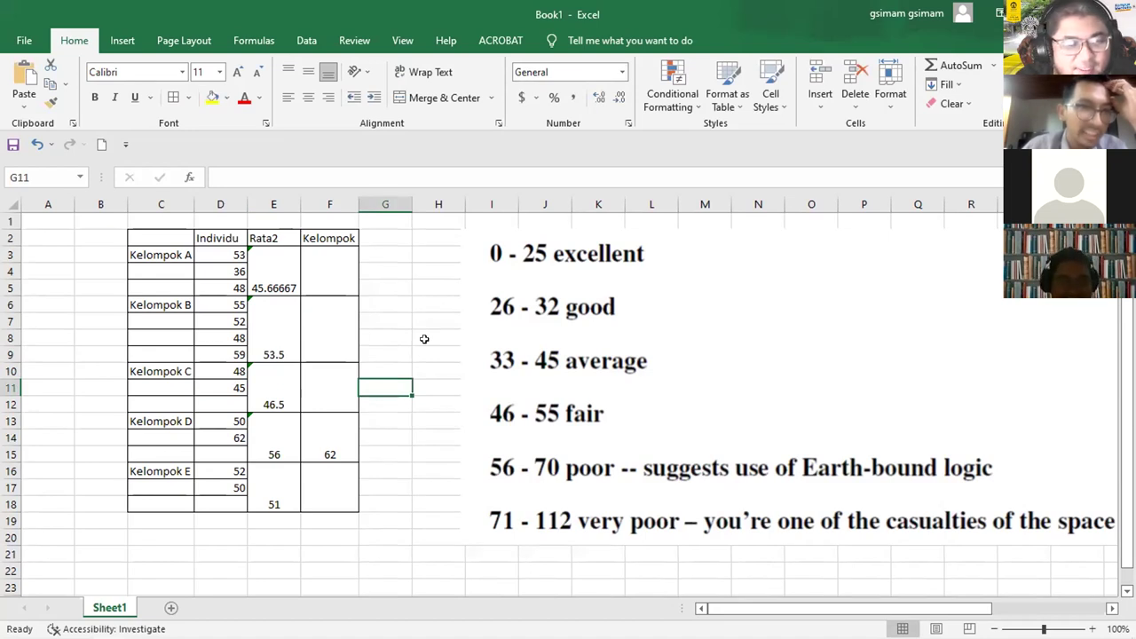
pyautogui.click(222, 384)
pyautogui.press('Delete')
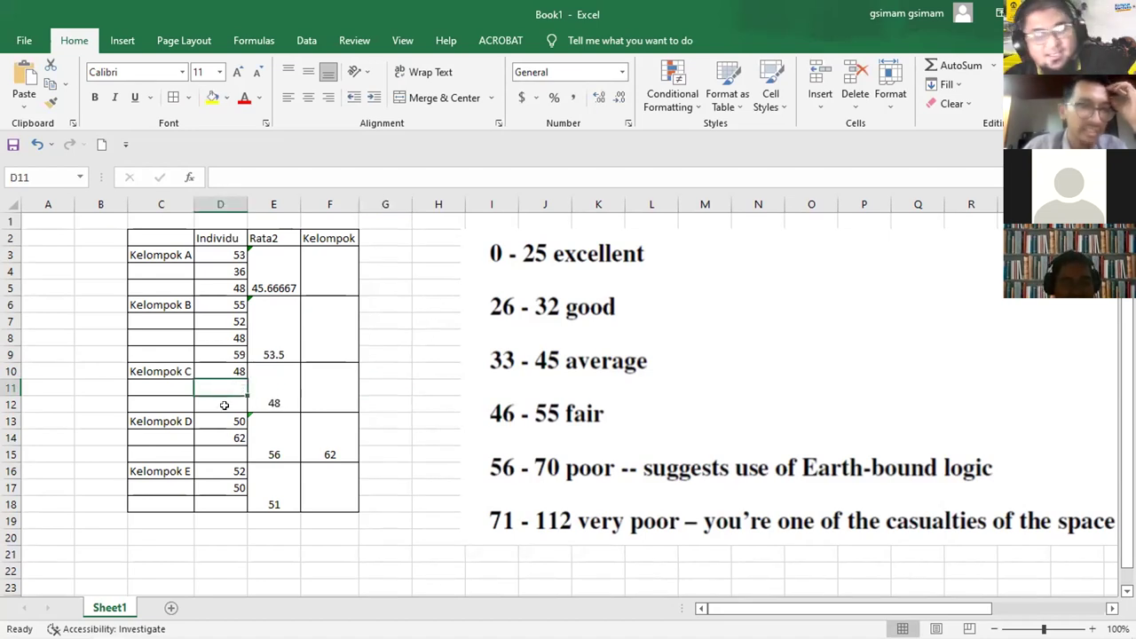
# Step: Enter the individual scores 45 for Kelompok D in D15 and 14 for Kelompok E in D18
pyautogui.click(224, 447)
pyautogui.write('45')
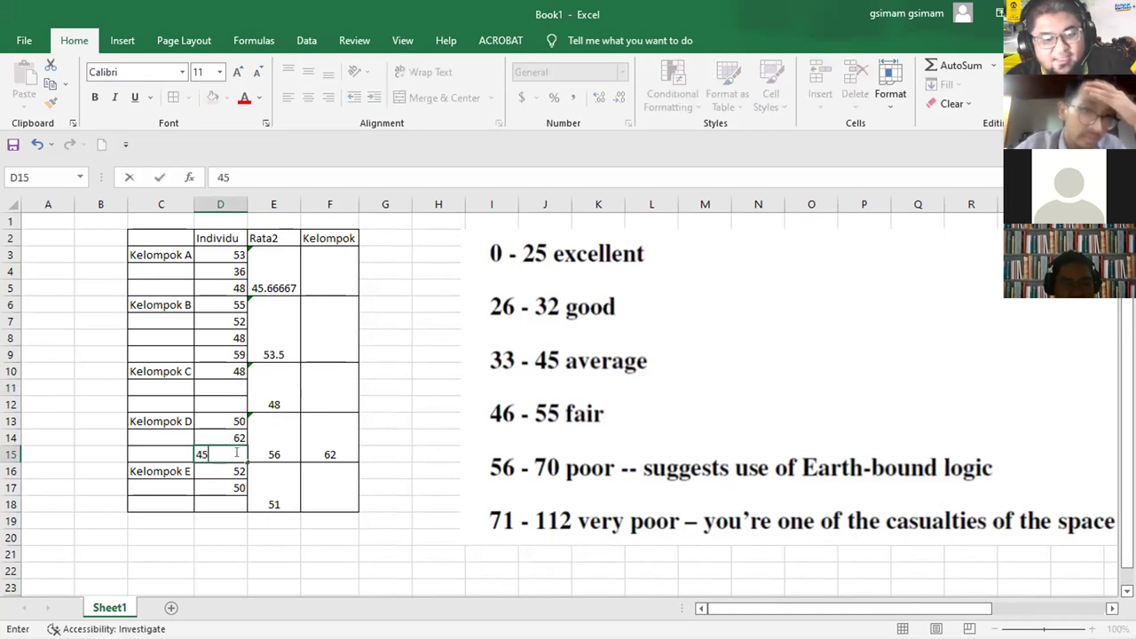
pyautogui.click(395, 398)
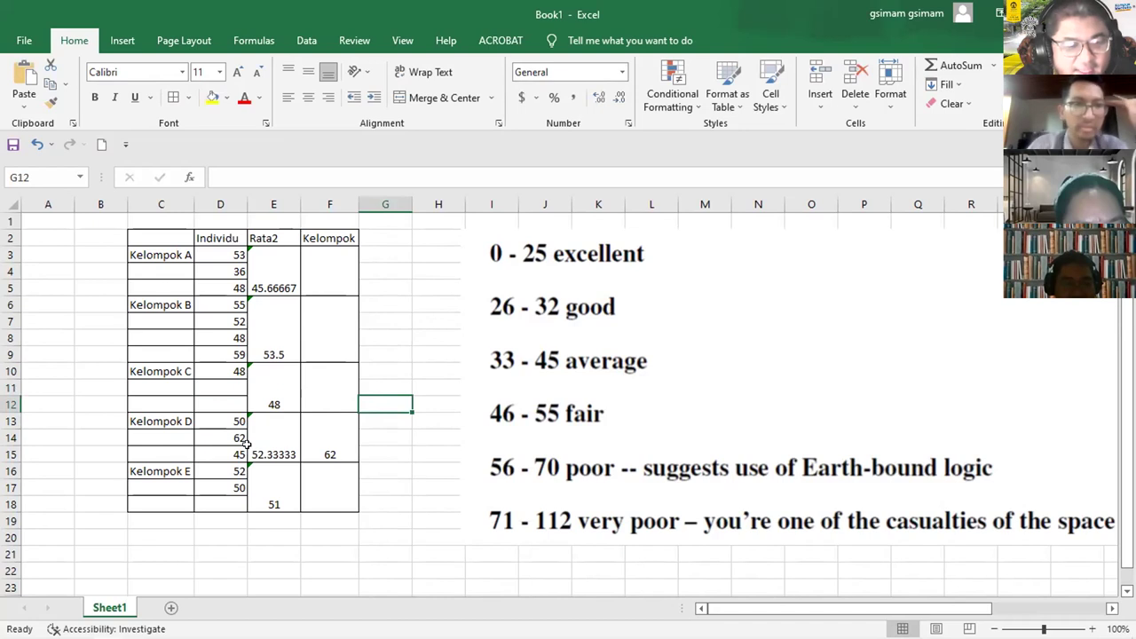
pyautogui.click(219, 502)
pyautogui.write('14')
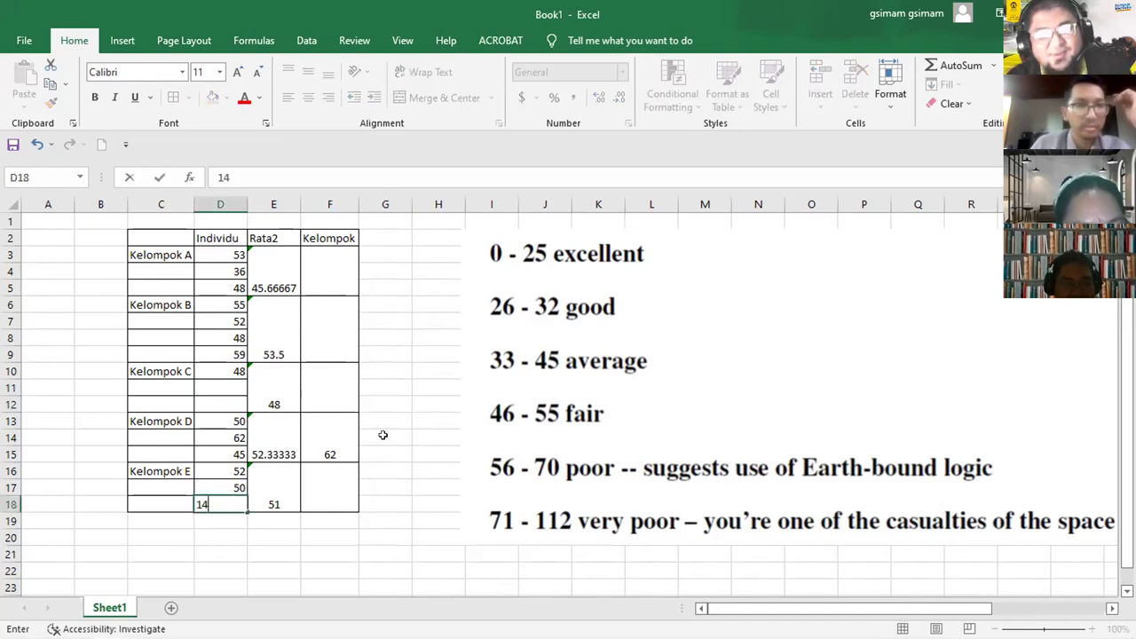
pyautogui.click(429, 418)
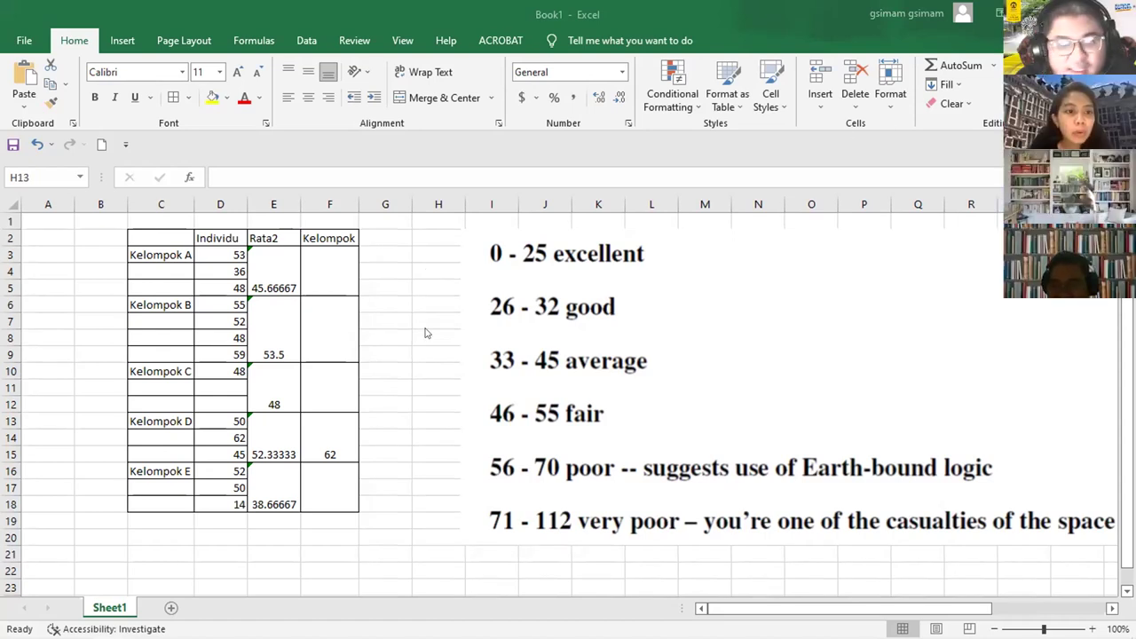
# Step: Enter 54 as Kelompok C's group score and 52 and 48 as its individual scores in D11 and D12
pyautogui.click(314, 384)
pyautogui.write('54')
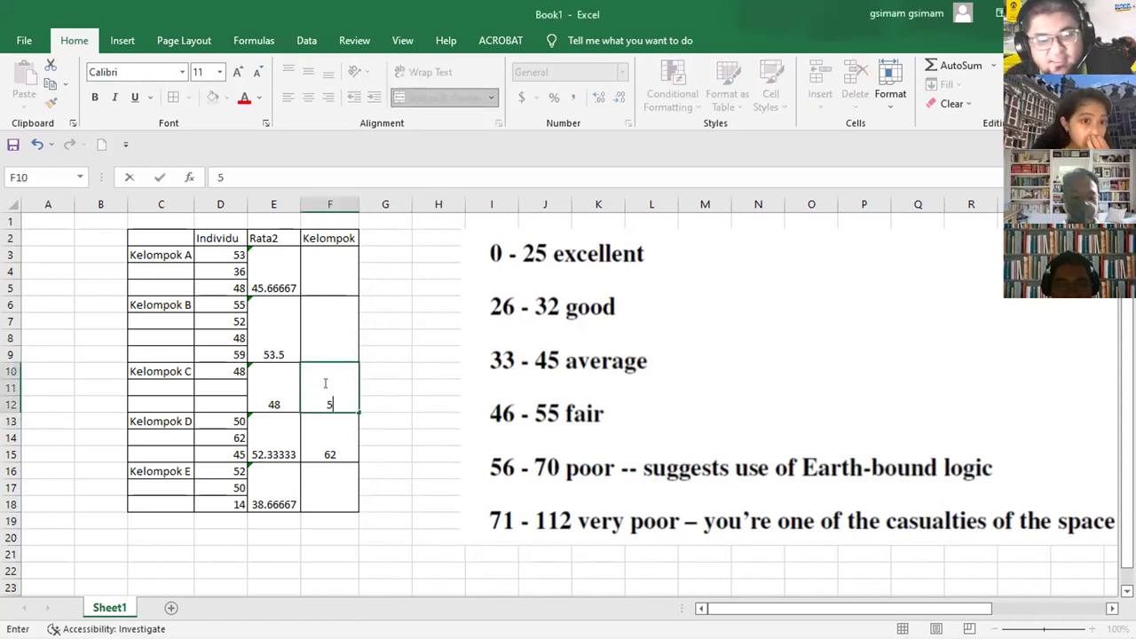
pyautogui.click(221, 391)
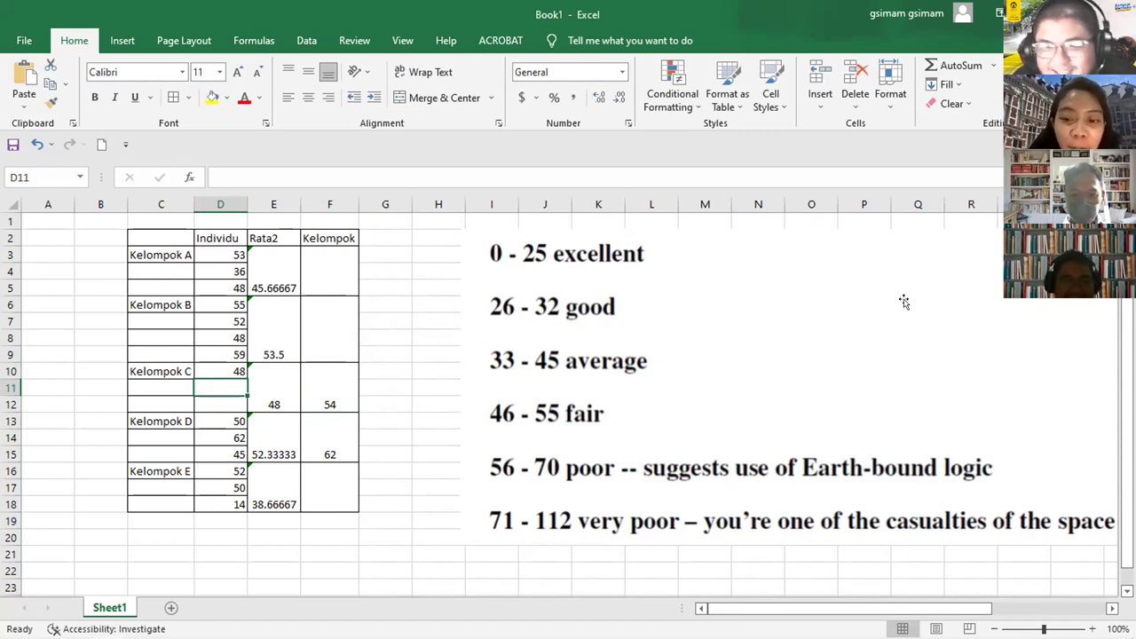
pyautogui.write('52')
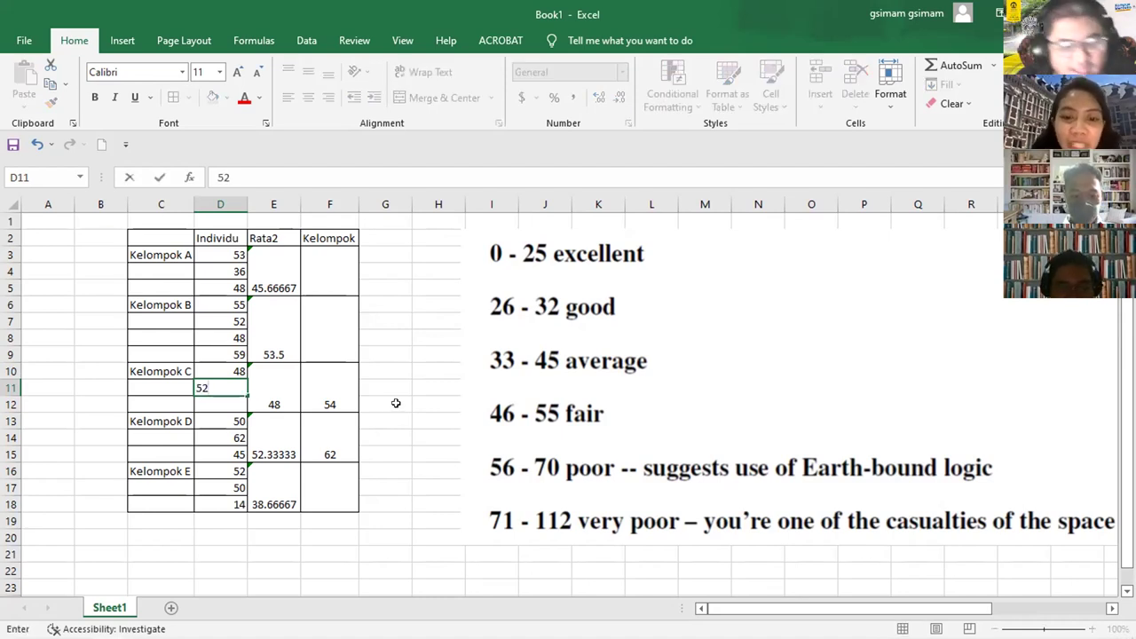
pyautogui.click(394, 404)
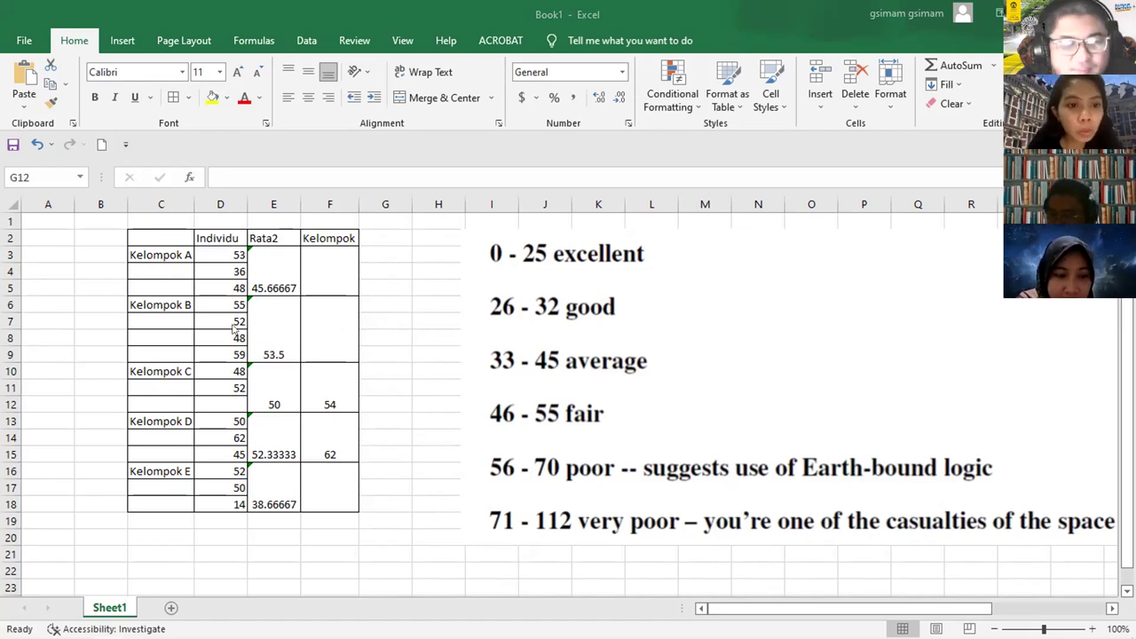
pyautogui.click(208, 401)
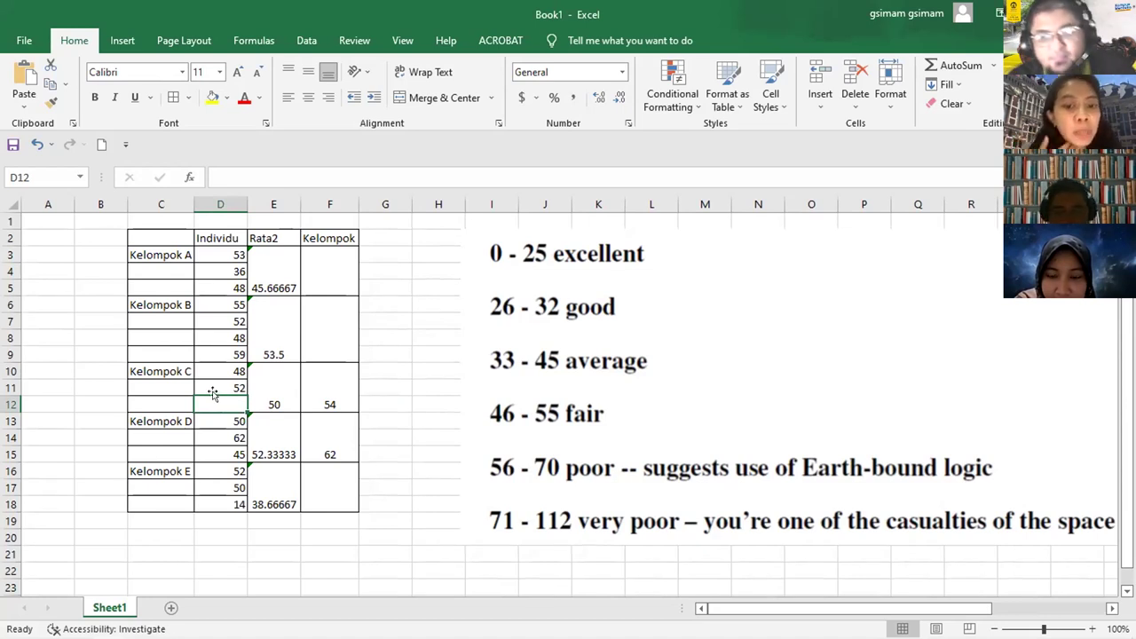
pyautogui.write('48')
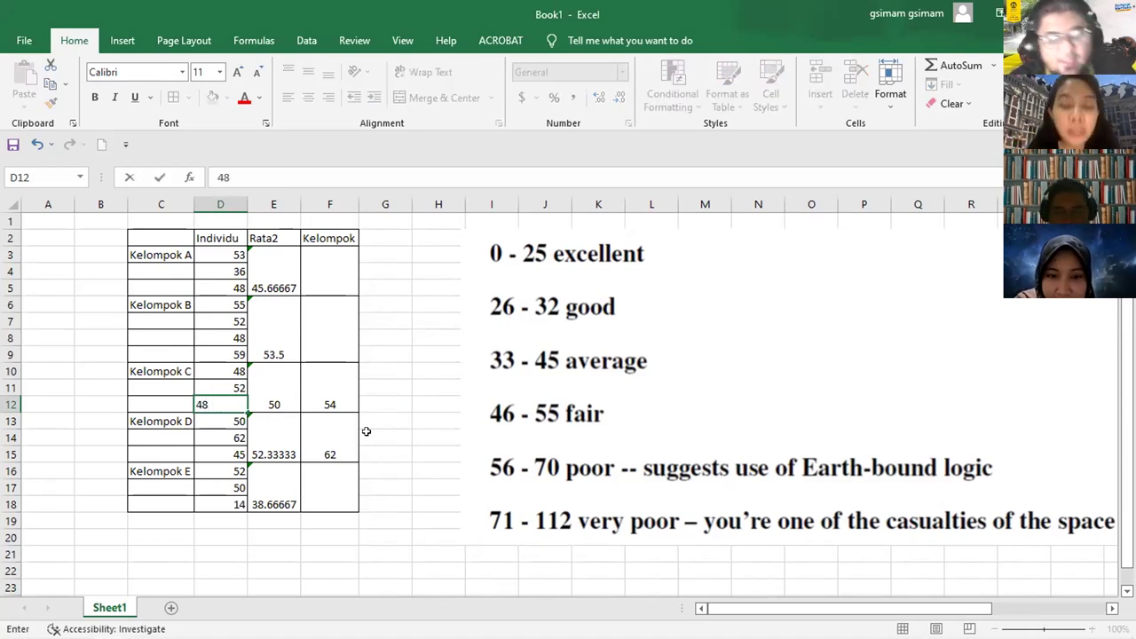
pyautogui.click(406, 422)
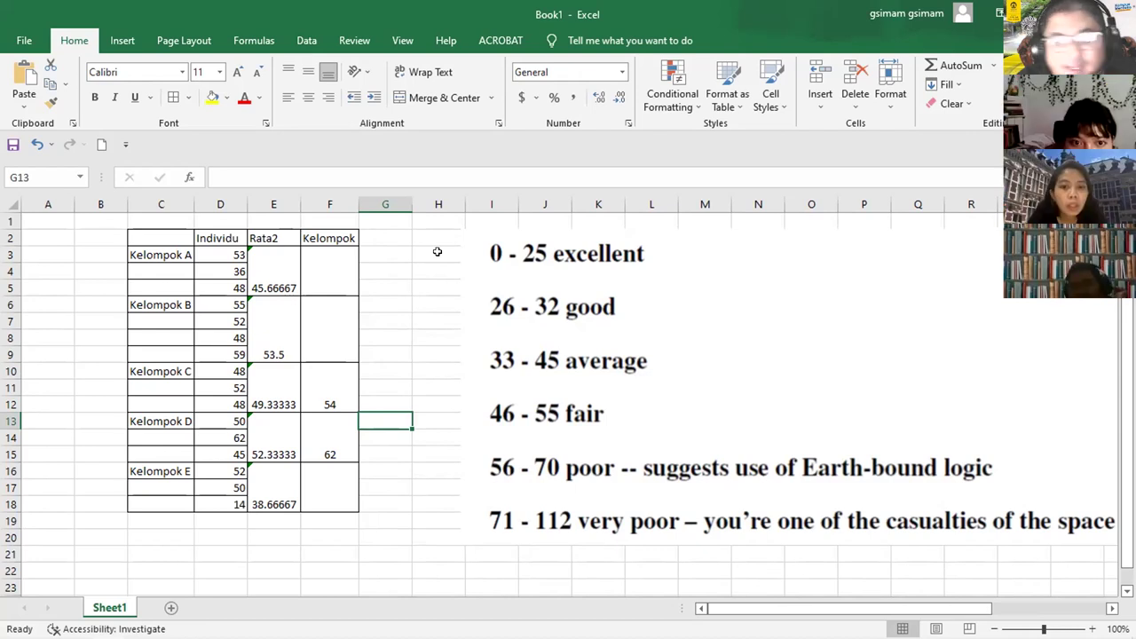
# Step: Enter 25 as the group score of Kelompok A in the Kelompok column
pyautogui.click(338, 262)
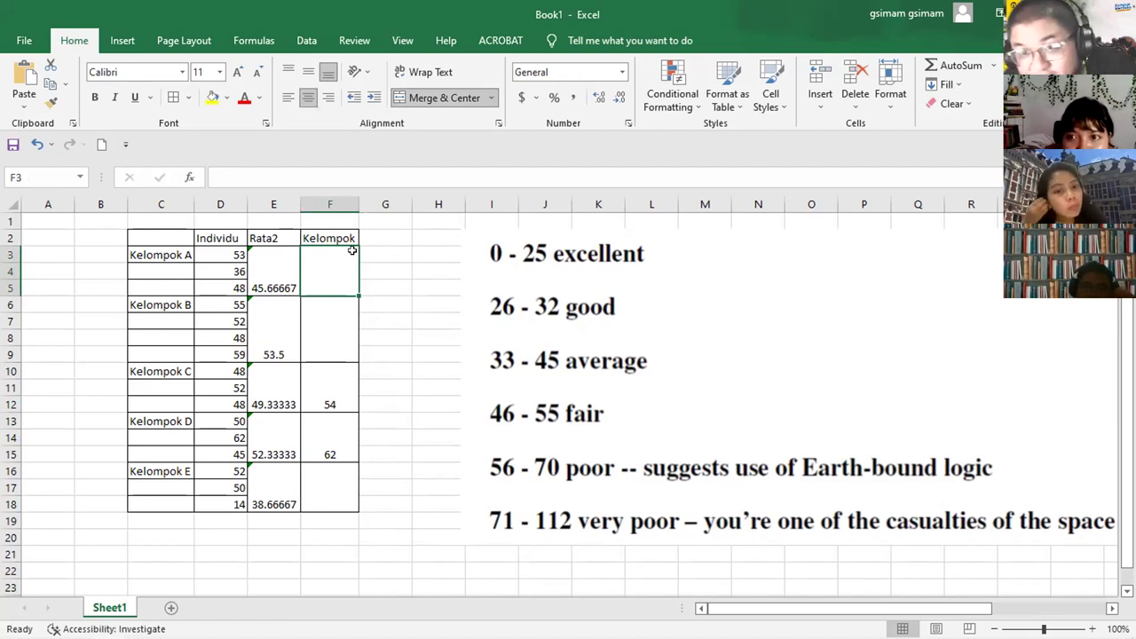
pyautogui.write('25')
pyautogui.press('Tab')
pyautogui.click(339, 272)
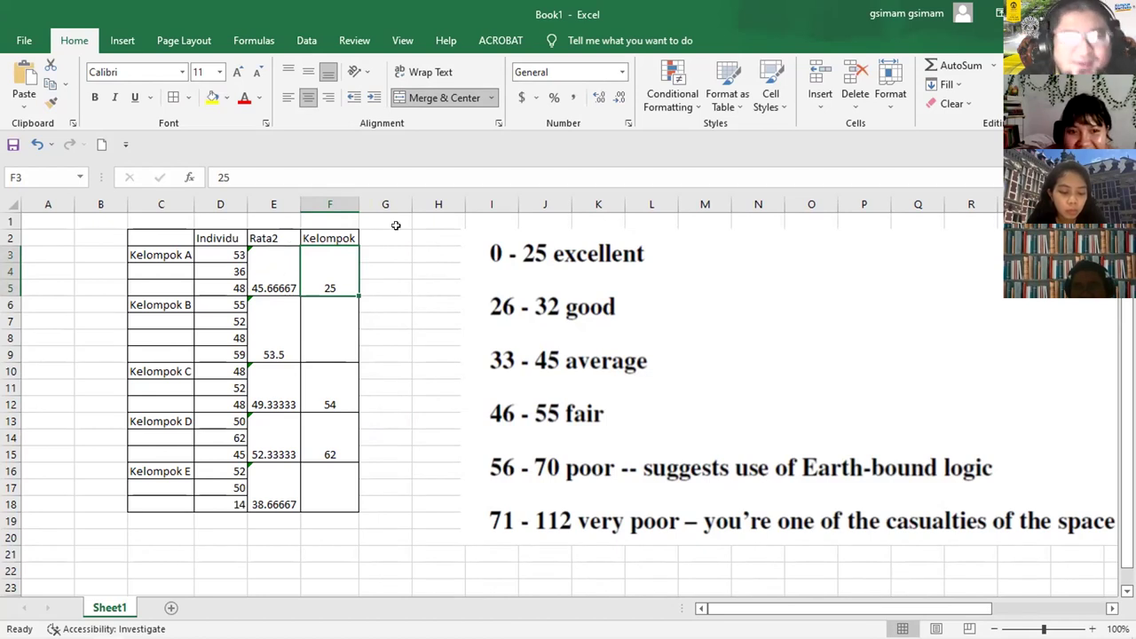
pyautogui.click(322, 326)
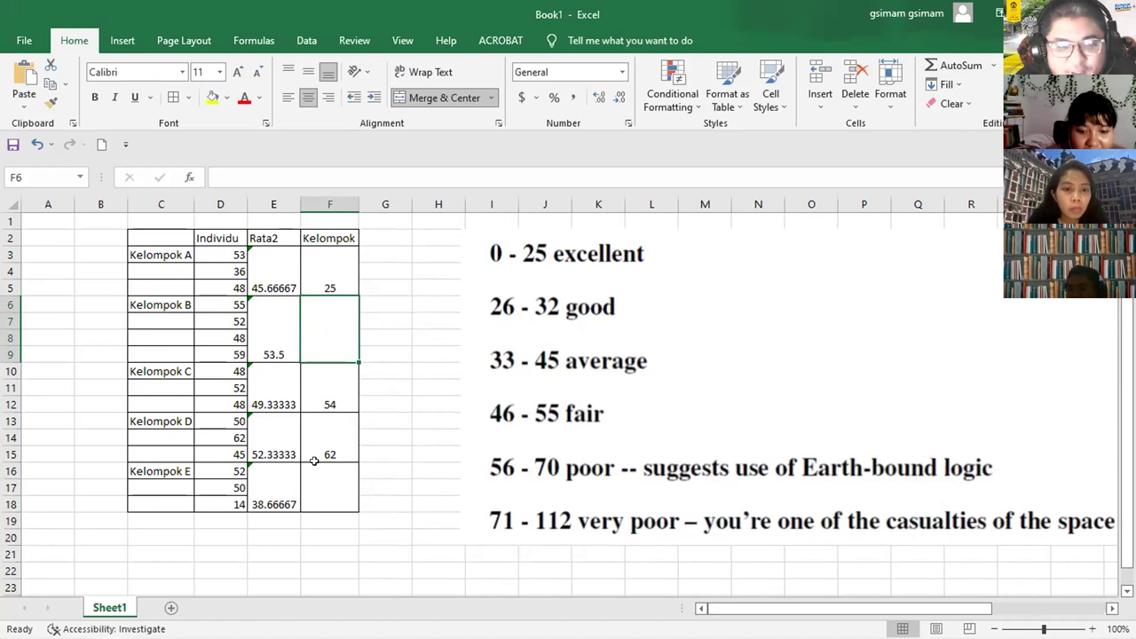
pyautogui.click(890, 504)
pyautogui.click(415, 453)
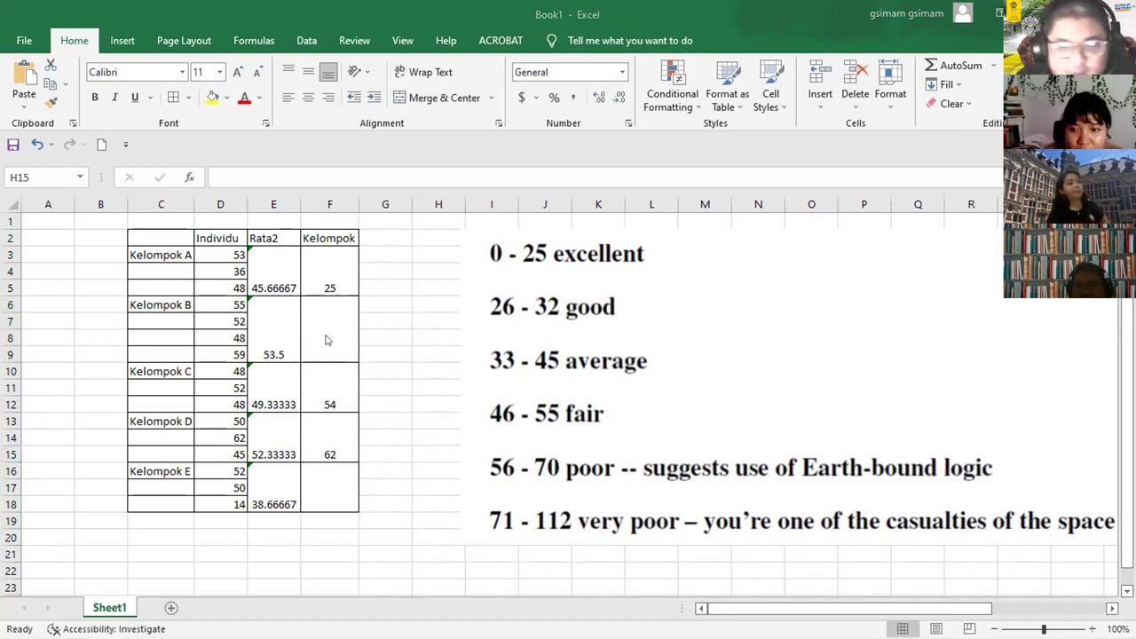
# Step: Enter 35 as the group score of Kelompok E in the Kelompok column
pyautogui.click(325, 499)
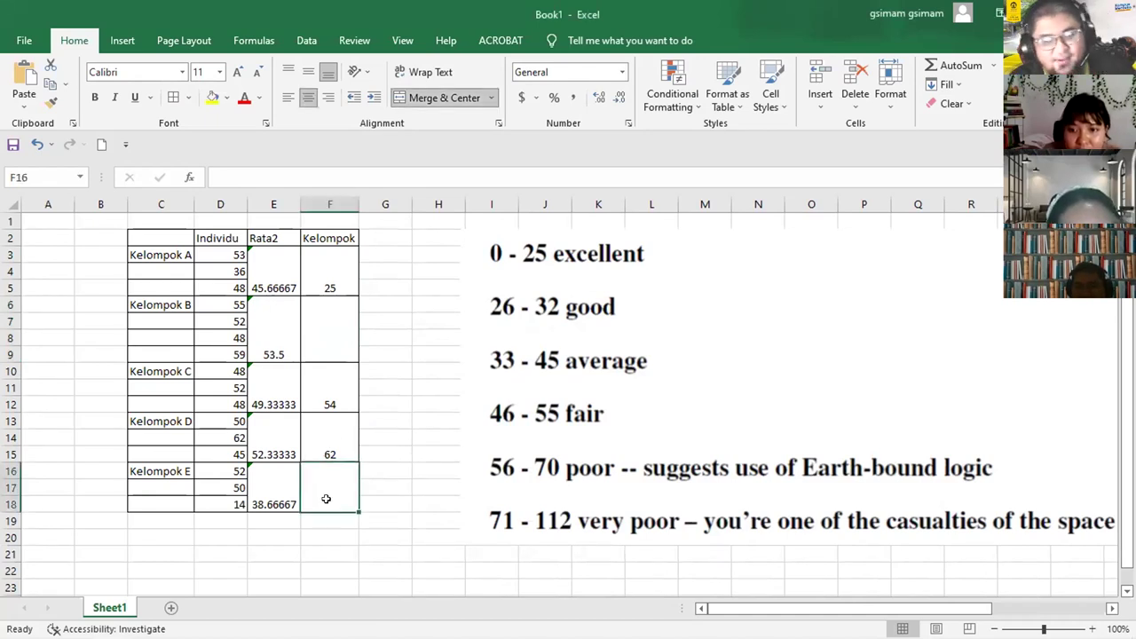
pyautogui.write('35')
pyautogui.click(377, 486)
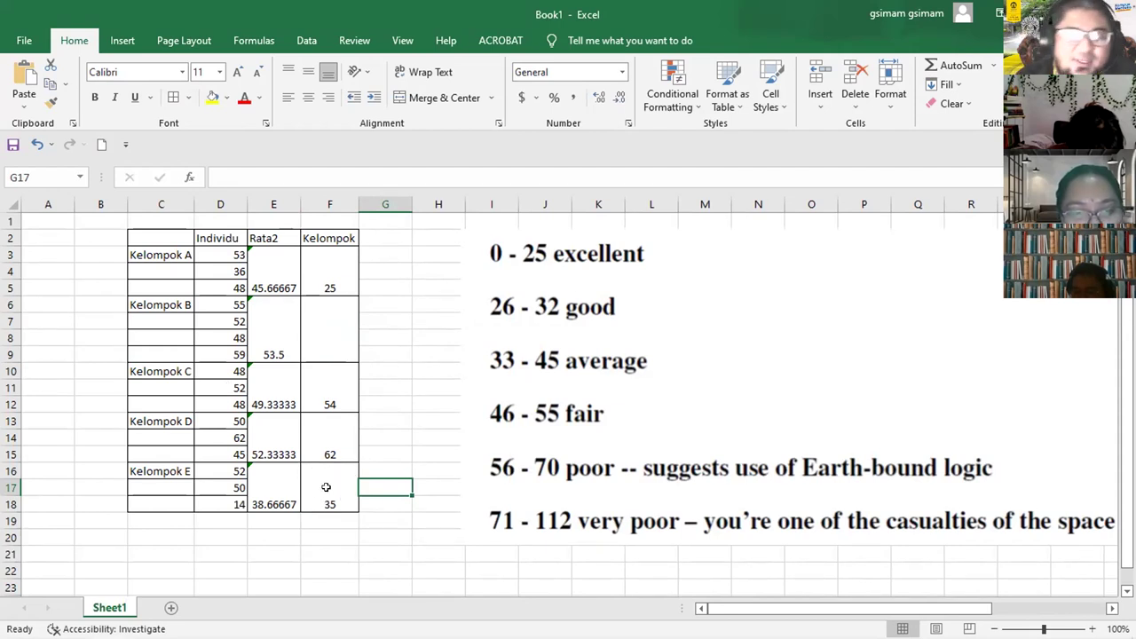
# Step: Examine Kelompok E's third individual score and compare the group's average with its group score
pyautogui.click(220, 503)
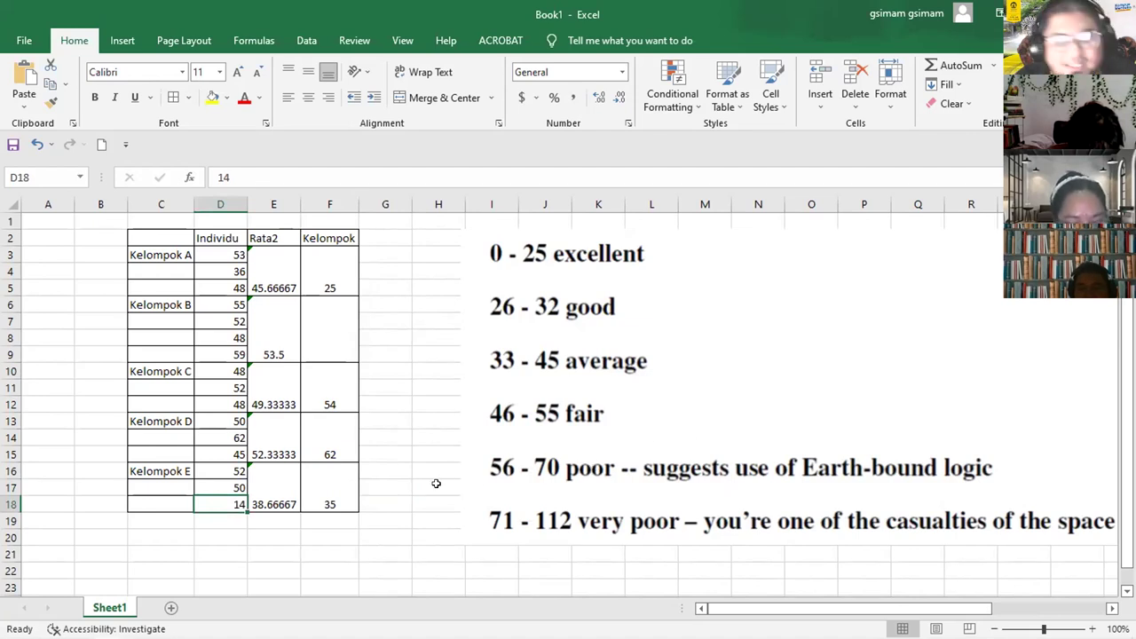
pyautogui.click(316, 497)
pyautogui.press('Left')
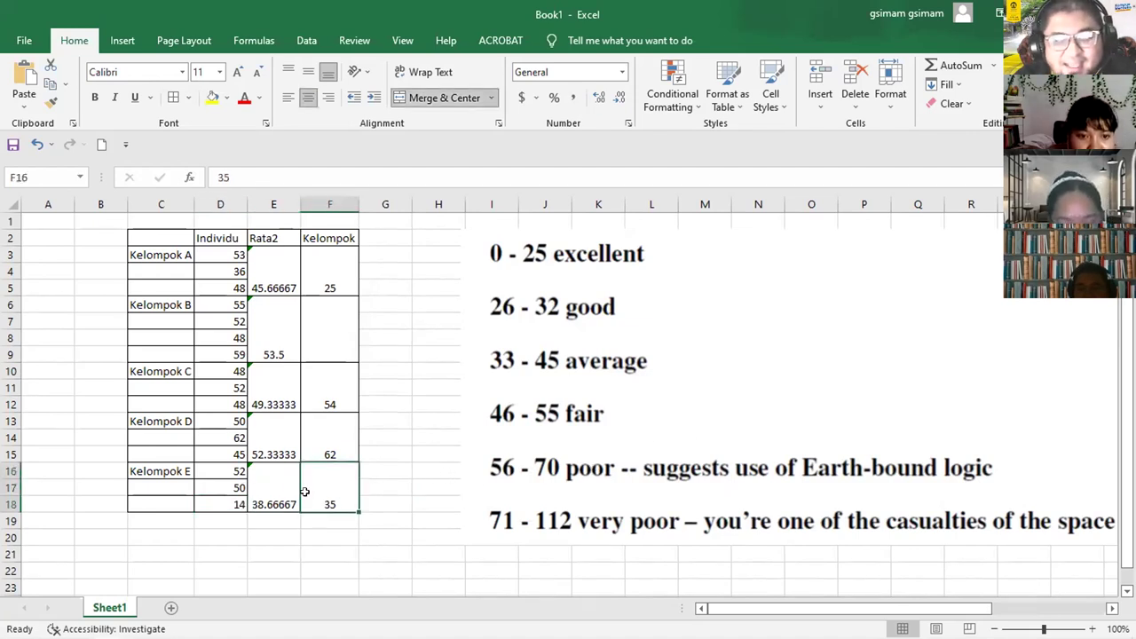
pyautogui.press('Right')
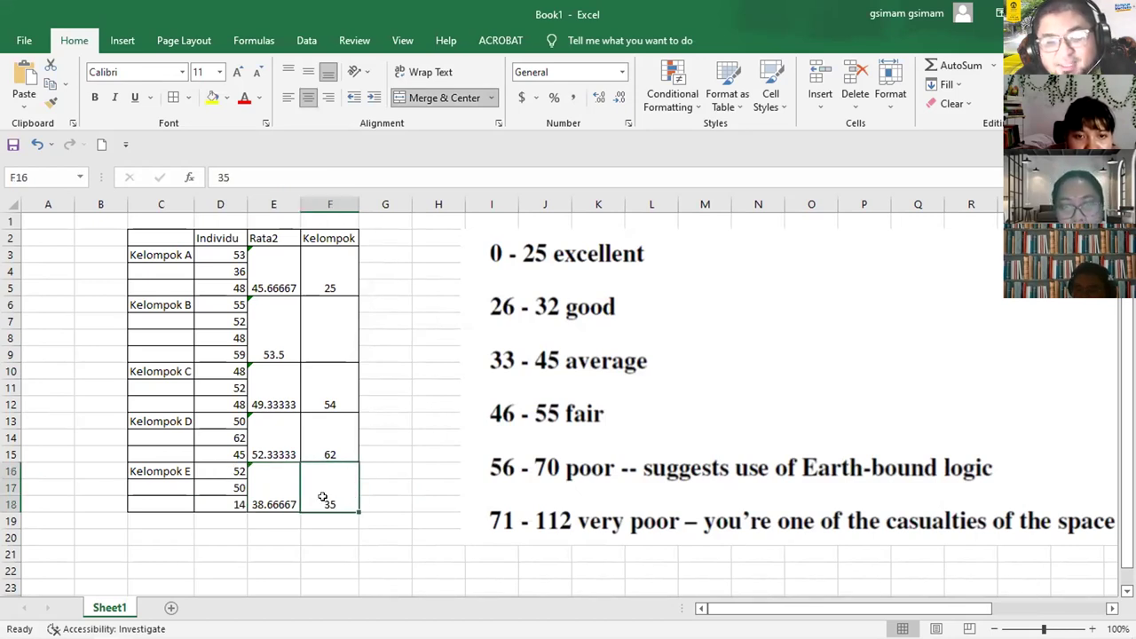
pyautogui.click(270, 482)
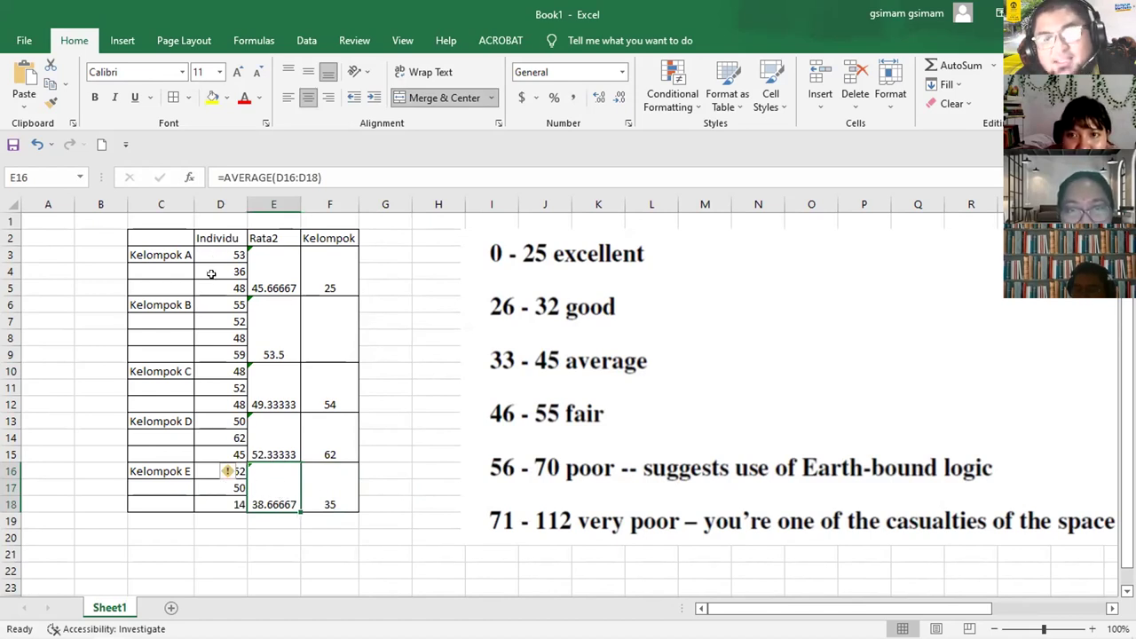
pyautogui.click(310, 486)
pyautogui.click(296, 482)
pyautogui.click(312, 485)
pyautogui.click(277, 486)
pyautogui.click(307, 483)
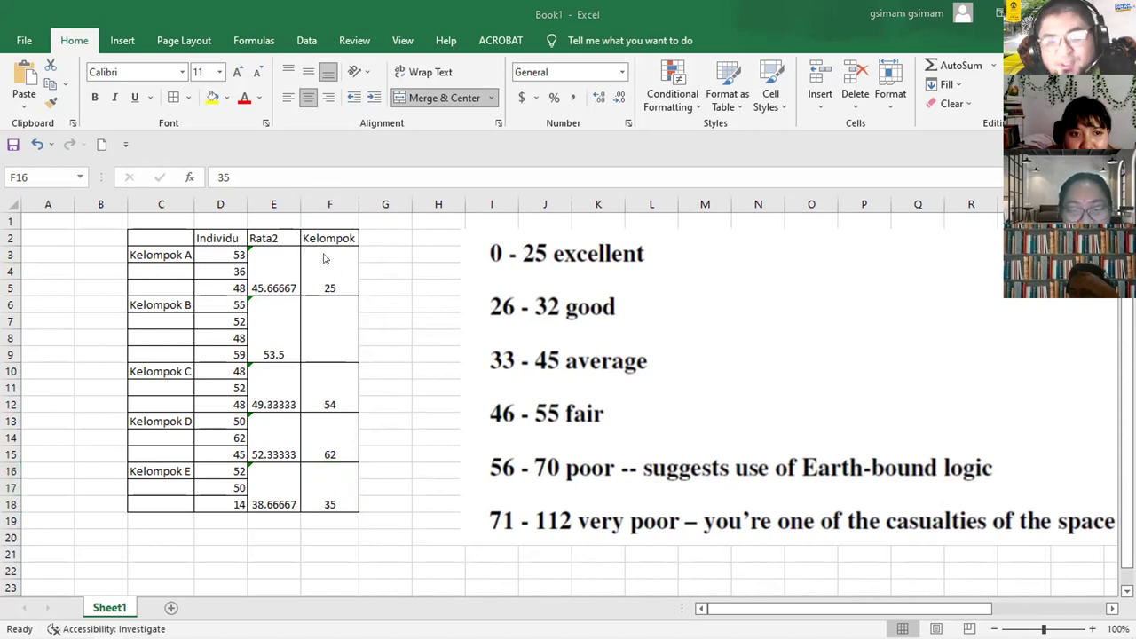
# Step: Enter 38 as the group score of Kelompok B and compare it with the group's average
pyautogui.click(323, 317)
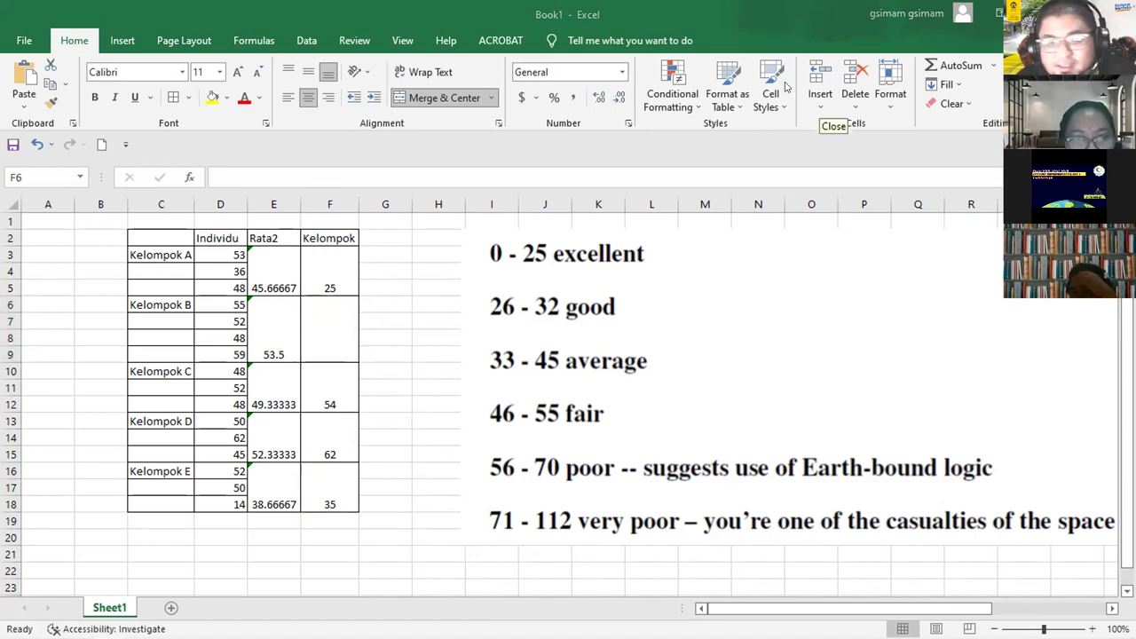
pyautogui.click(323, 328)
pyautogui.write('38')
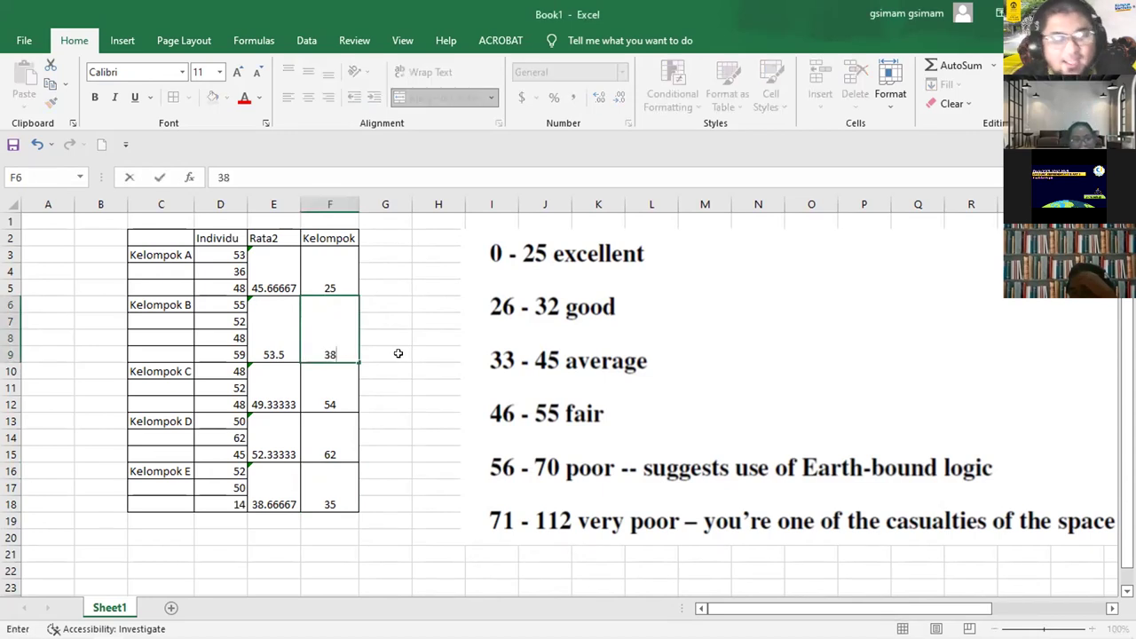
pyautogui.click(398, 354)
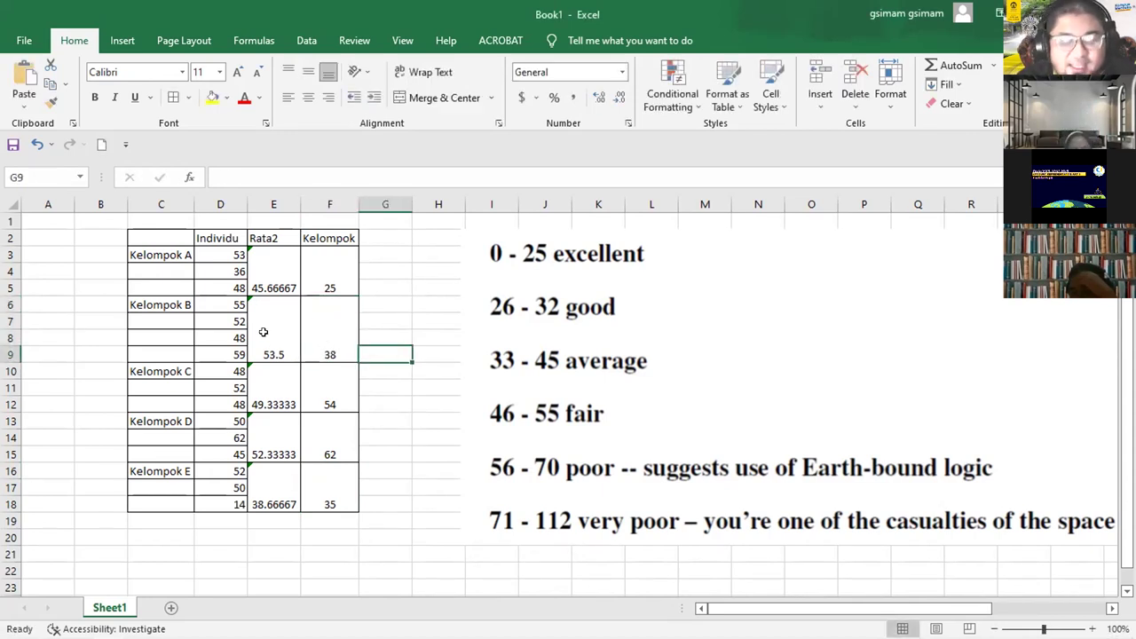
pyautogui.click(262, 332)
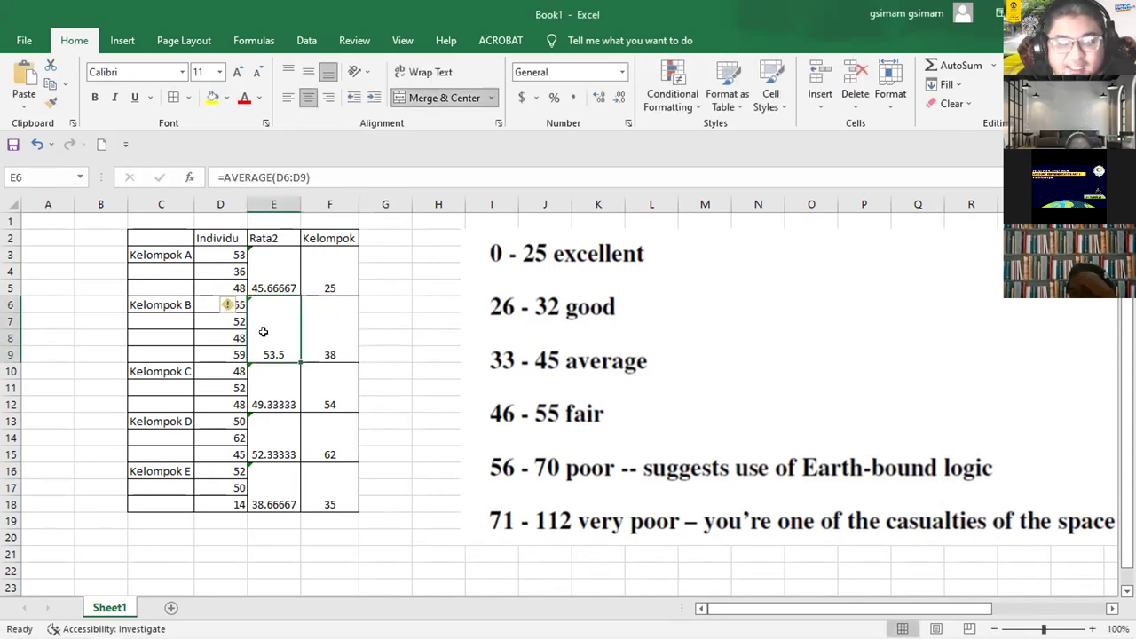
pyautogui.click(325, 325)
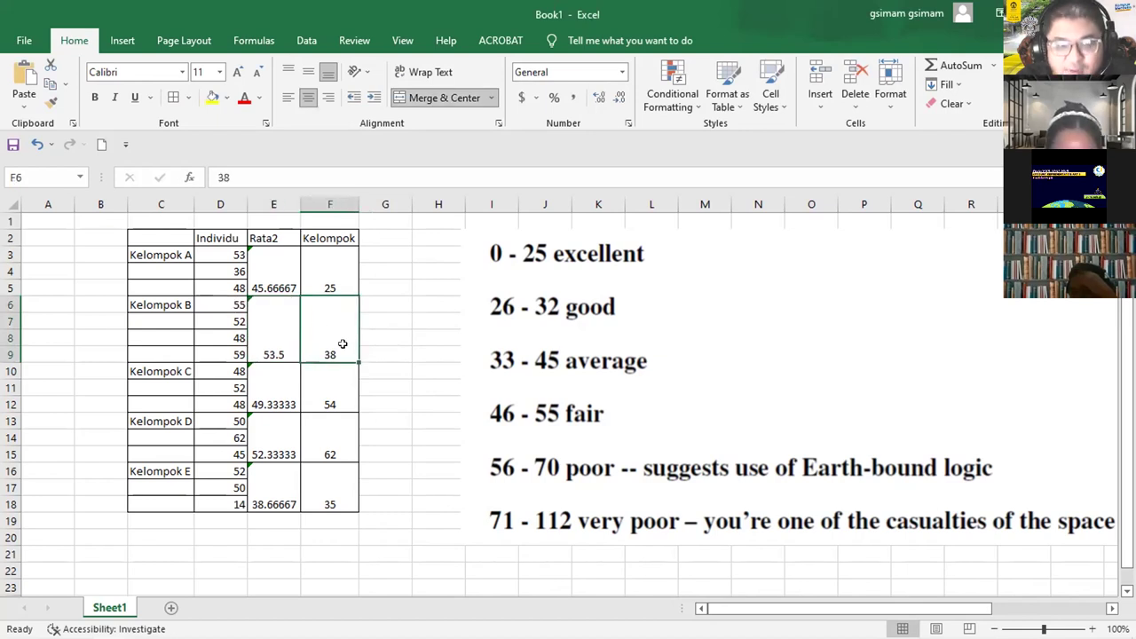
# Step: Fill the group score cells of Kelompok A and Kelompok B with light green
pyautogui.moveTo(313, 275); pyautogui.dragTo(315, 311)
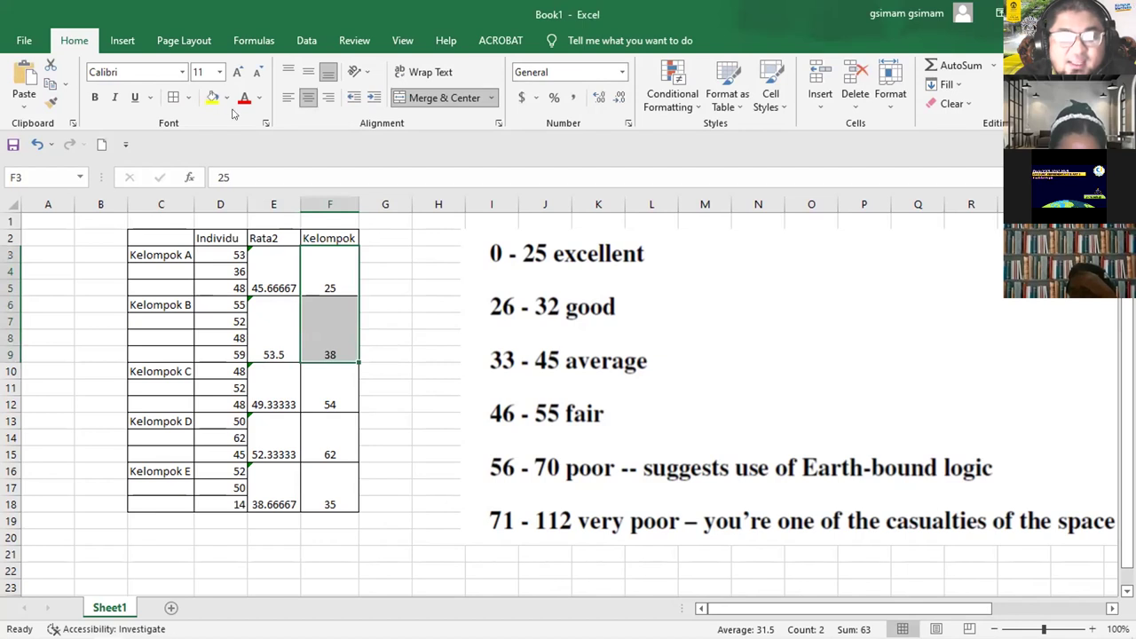
pyautogui.click(227, 98)
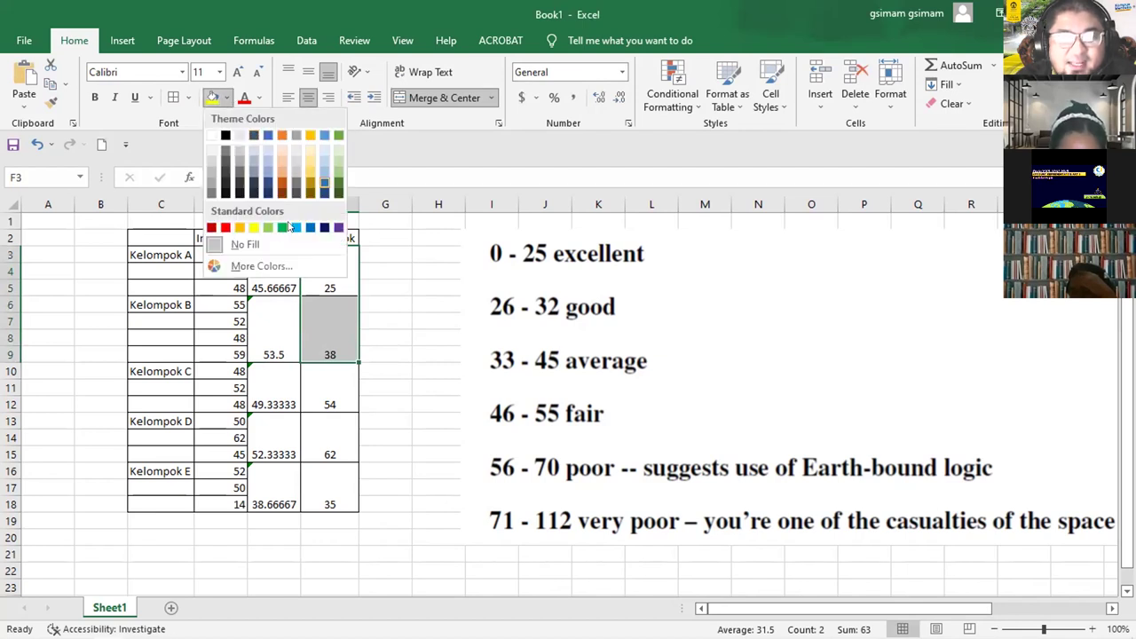
pyautogui.click(276, 224)
# Step: Fill the group score cells of Kelompok C and Kelompok D with the standard red
pyautogui.click(325, 410)
pyautogui.click(329, 430)
pyautogui.moveTo(325, 434); pyautogui.dragTo(326, 387)
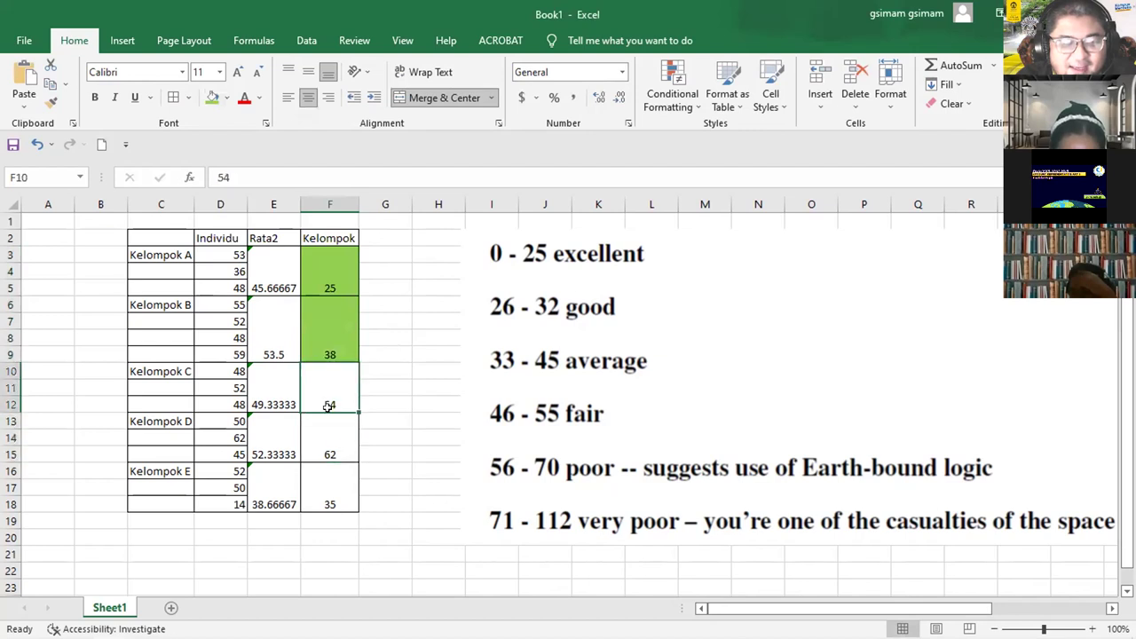
pyautogui.click(227, 98)
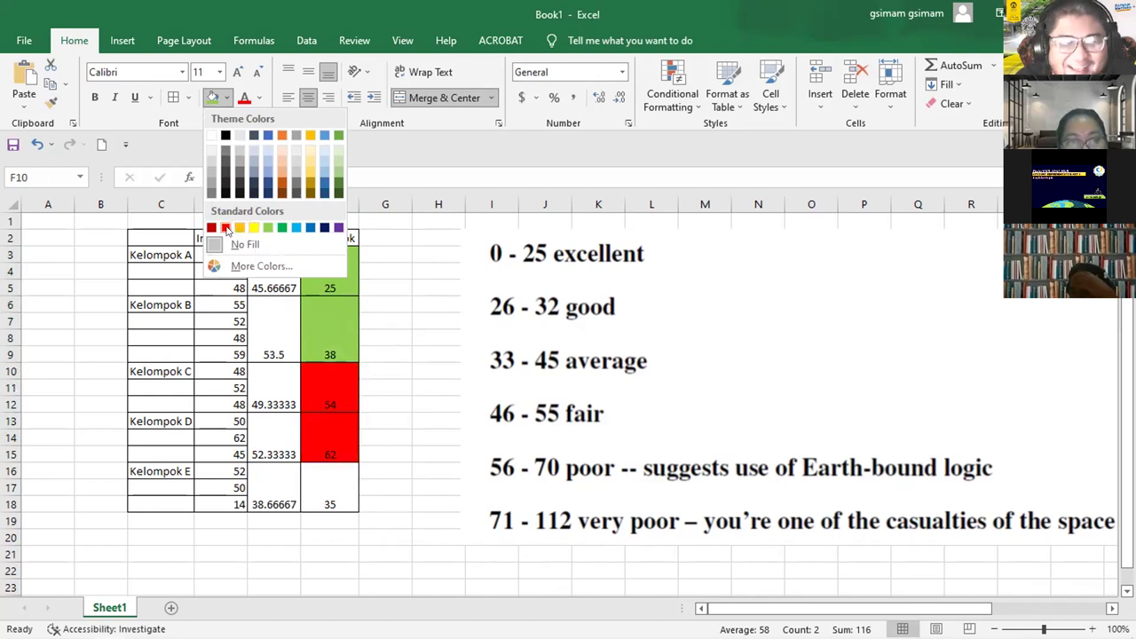
pyautogui.click(226, 228)
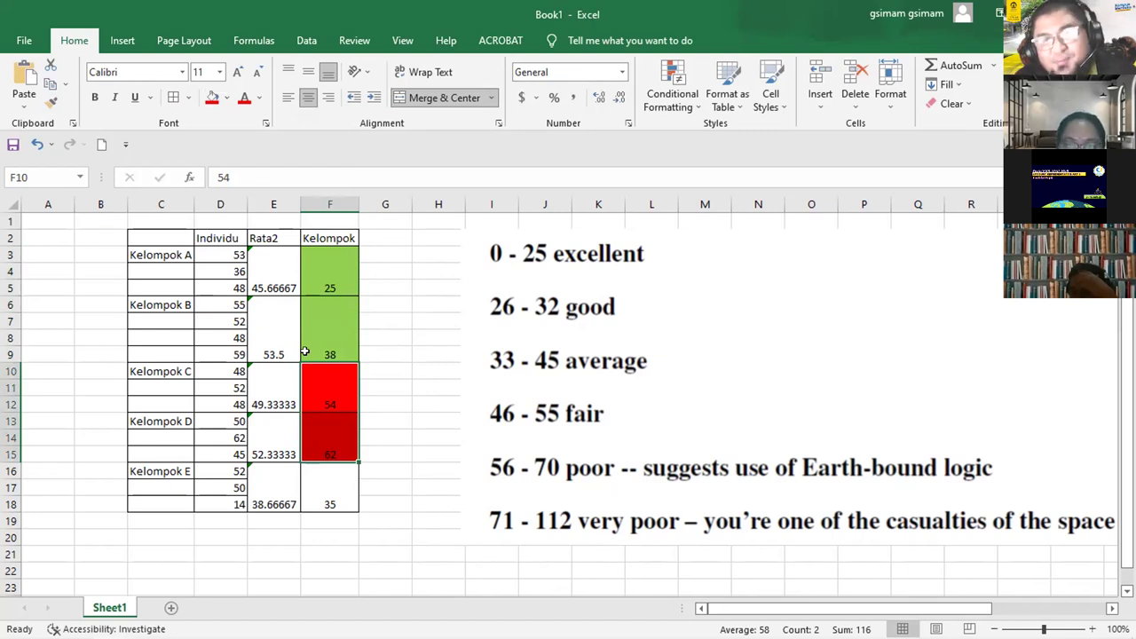
# Step: Compare the individual scores of Kelompok C, D and E with their group scores, including Kelompok E's average
pyautogui.click(225, 453)
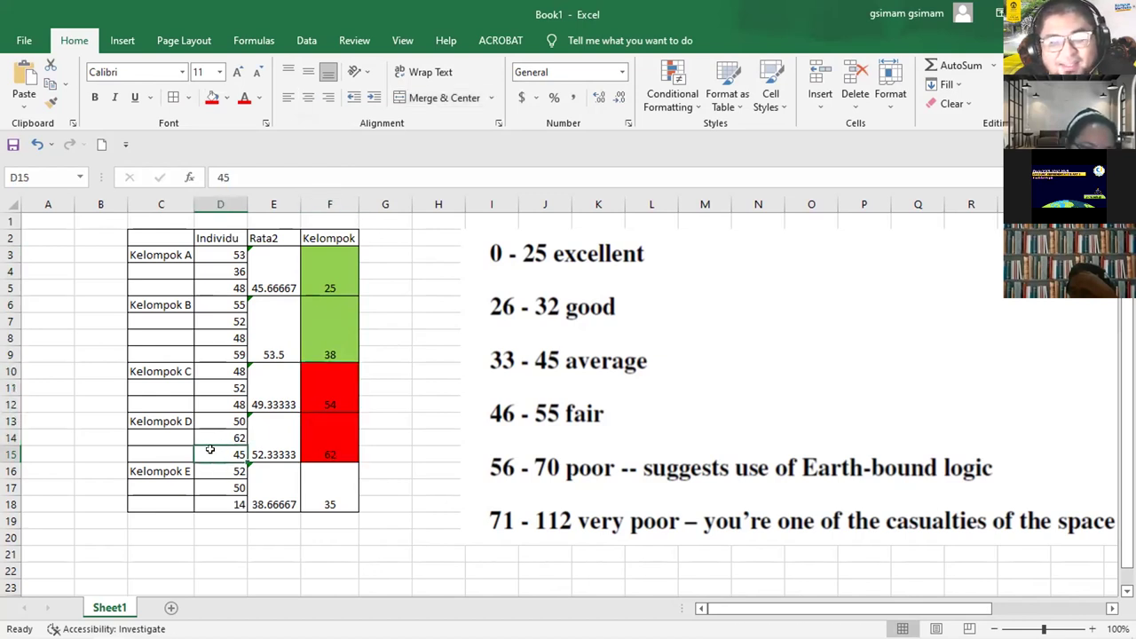
pyautogui.click(220, 367)
pyautogui.click(232, 400)
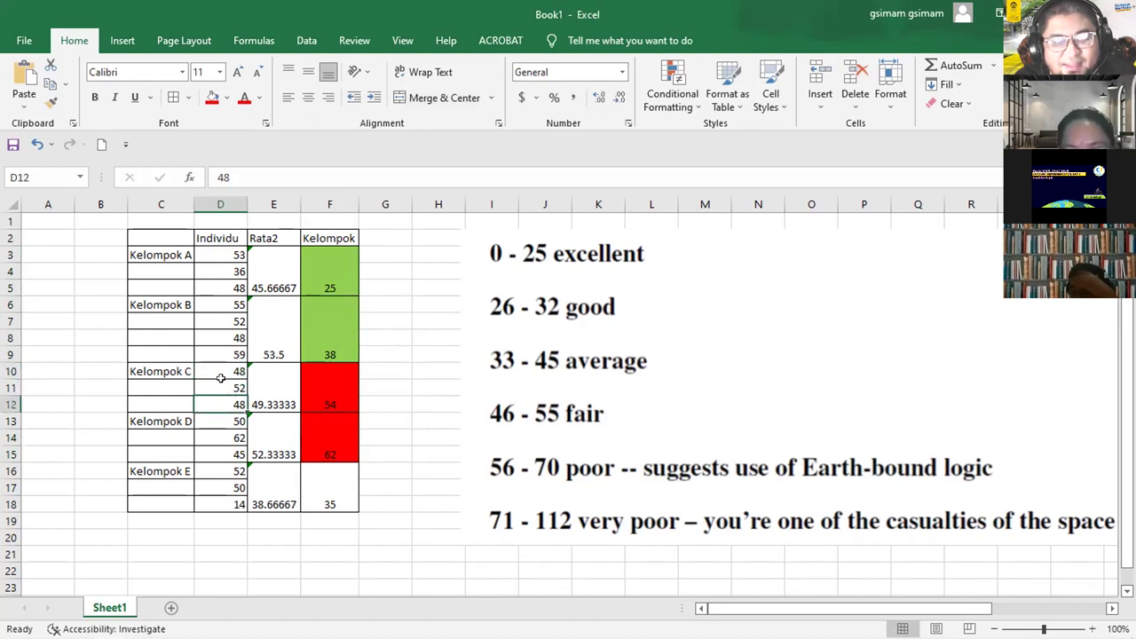
pyautogui.click(329, 395)
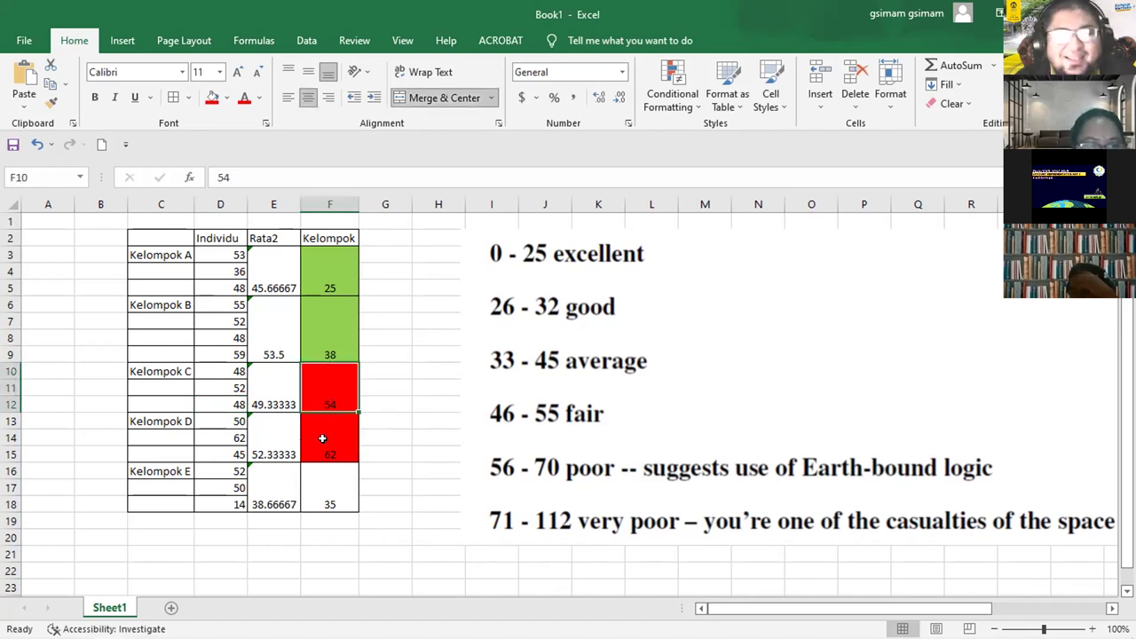
pyautogui.click(324, 438)
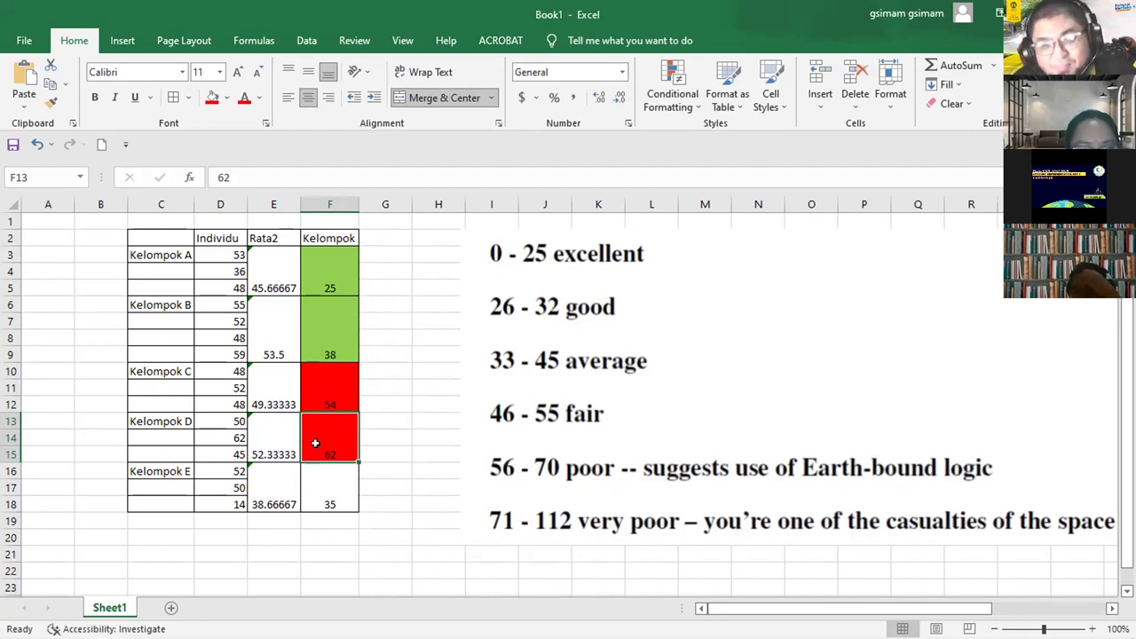
pyautogui.click(272, 488)
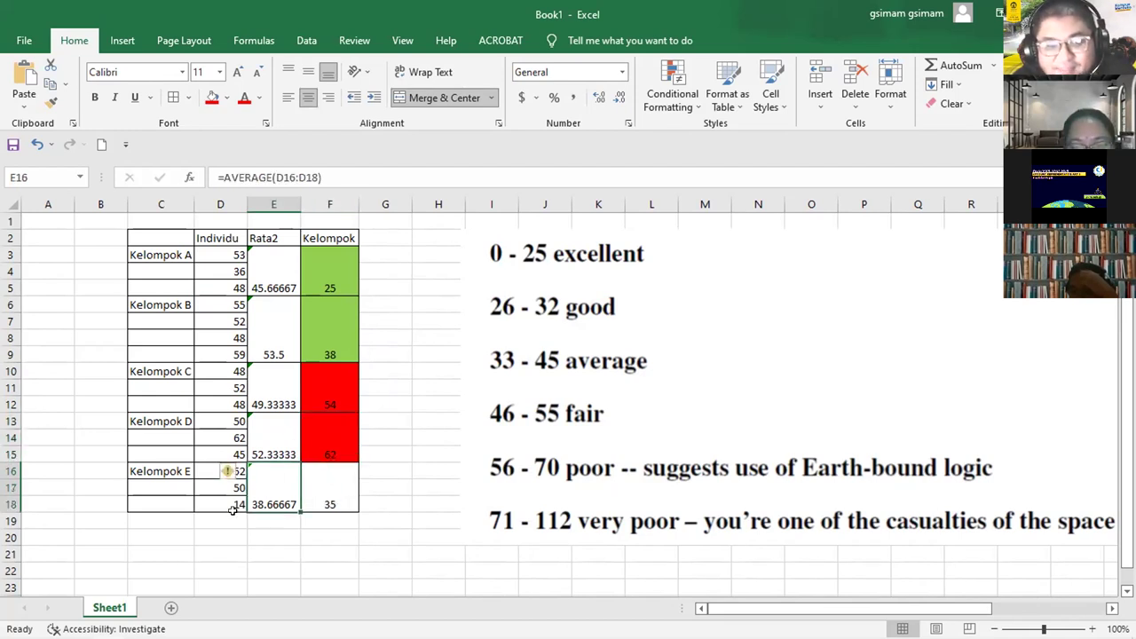
pyautogui.click(210, 501)
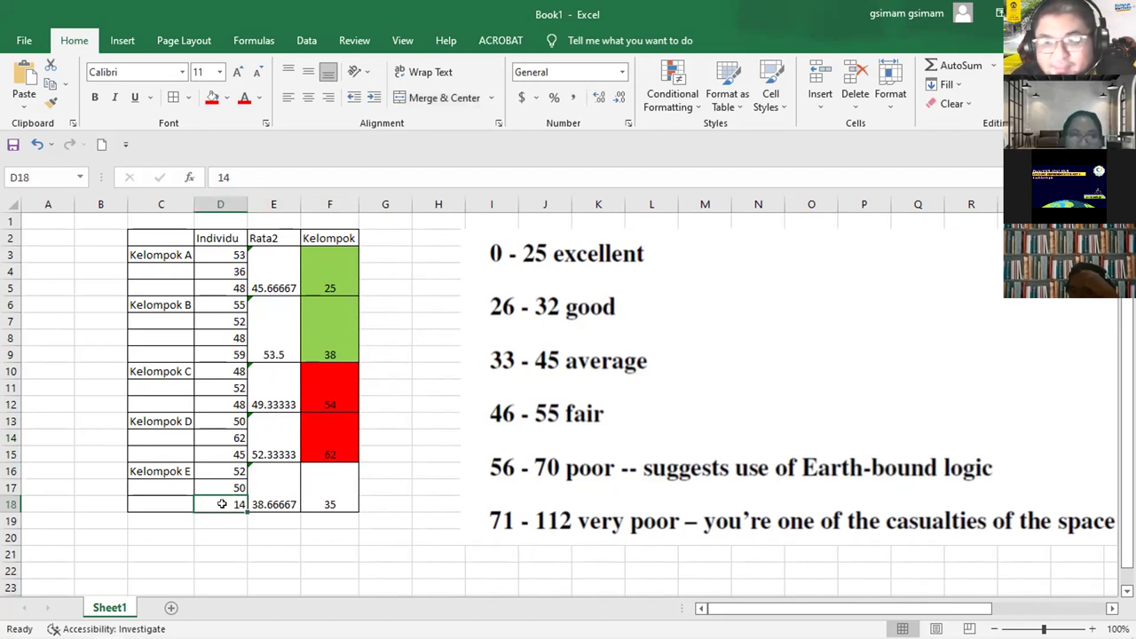
pyautogui.moveTo(219, 471); pyautogui.dragTo(218, 485)
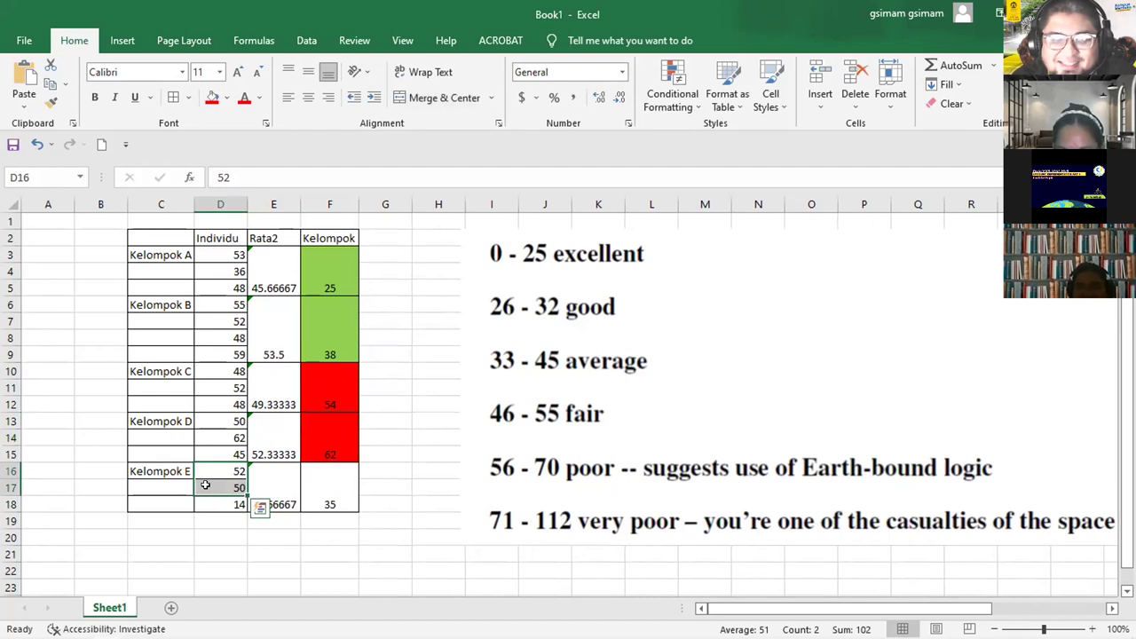
pyautogui.click(317, 499)
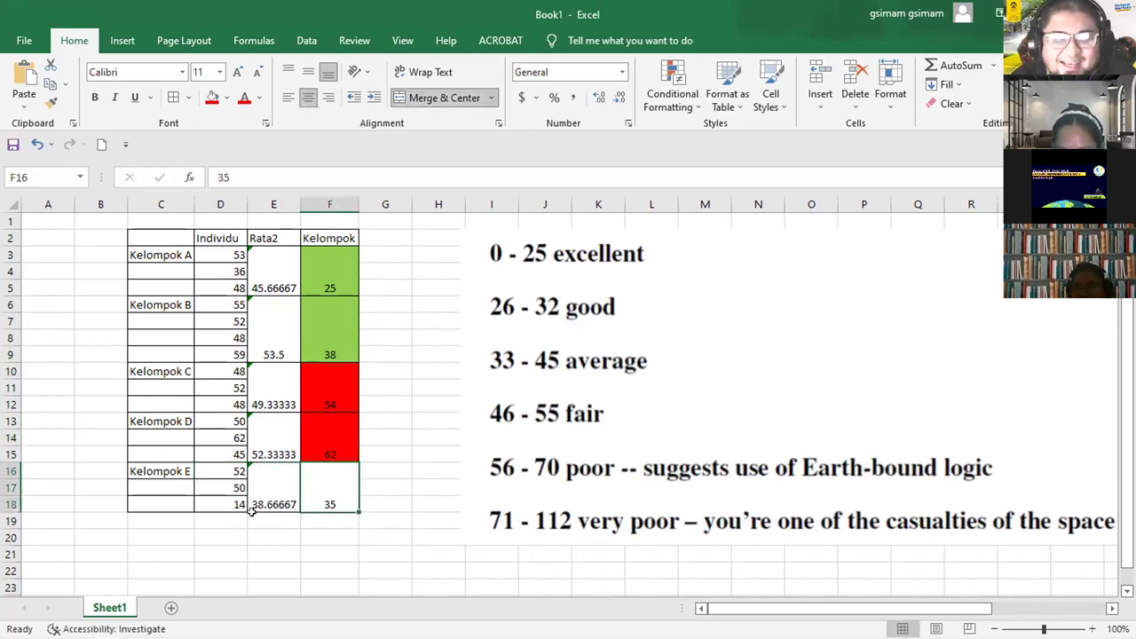